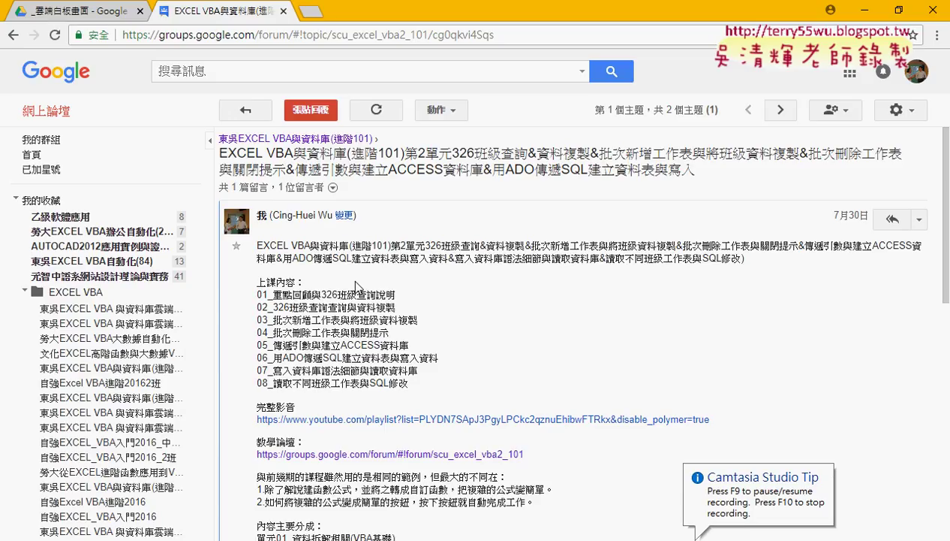
Highlight the 查詢 and 批次新增工作表 topics in the lesson outline, then minimize the browser.
{"action": "scroll", "coordinate": [352, 278], "scroll_direction": "down", "scroll_amount": 1}
{"action": "left_click_drag", "start_coordinate": [325, 219], "coordinate": [378, 223]}
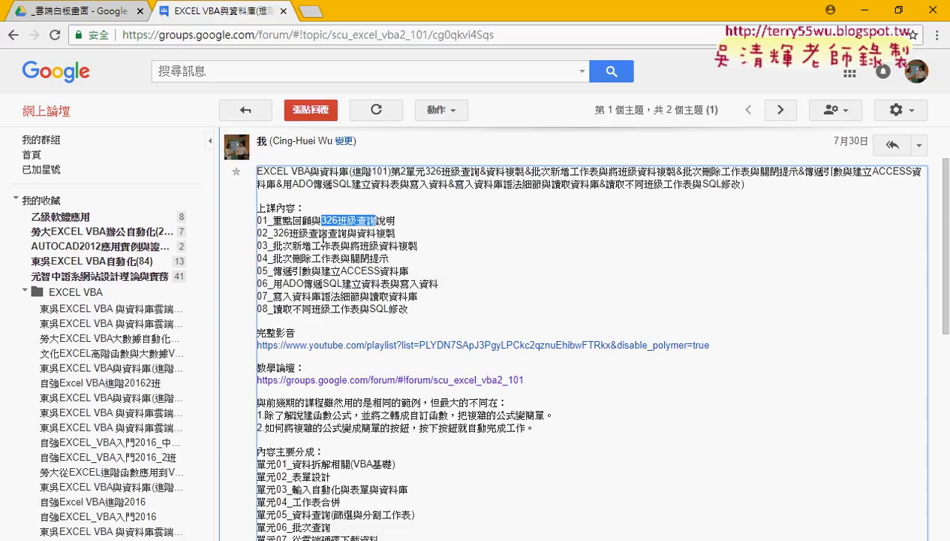
{"action": "left_click_drag", "start_coordinate": [328, 233], "coordinate": [347, 234]}
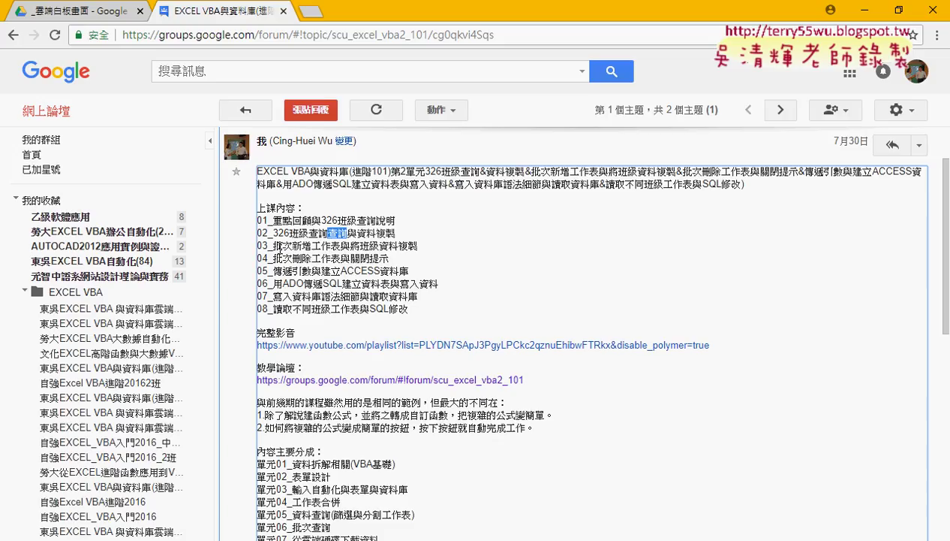
{"action": "left_click_drag", "start_coordinate": [272, 246], "coordinate": [341, 246]}
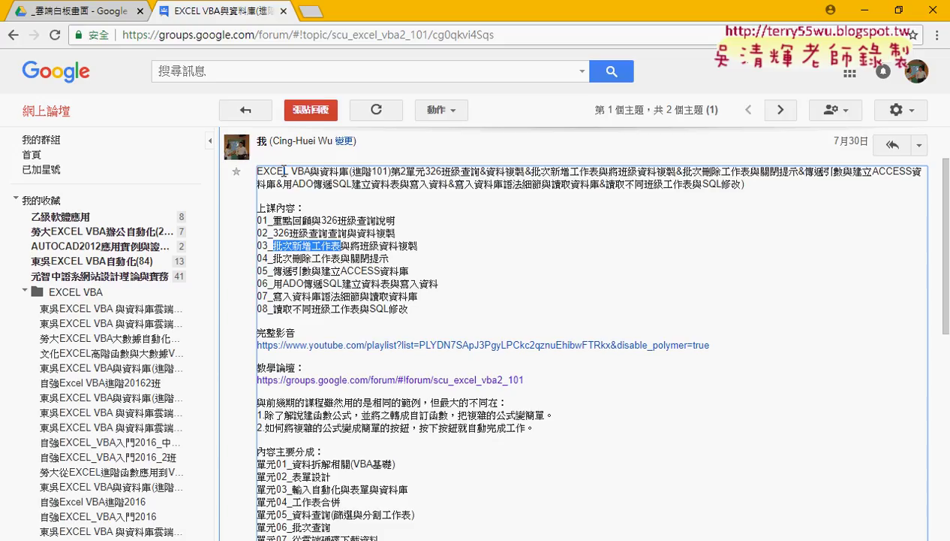
{"action": "left_click", "coordinate": [865, 10]}
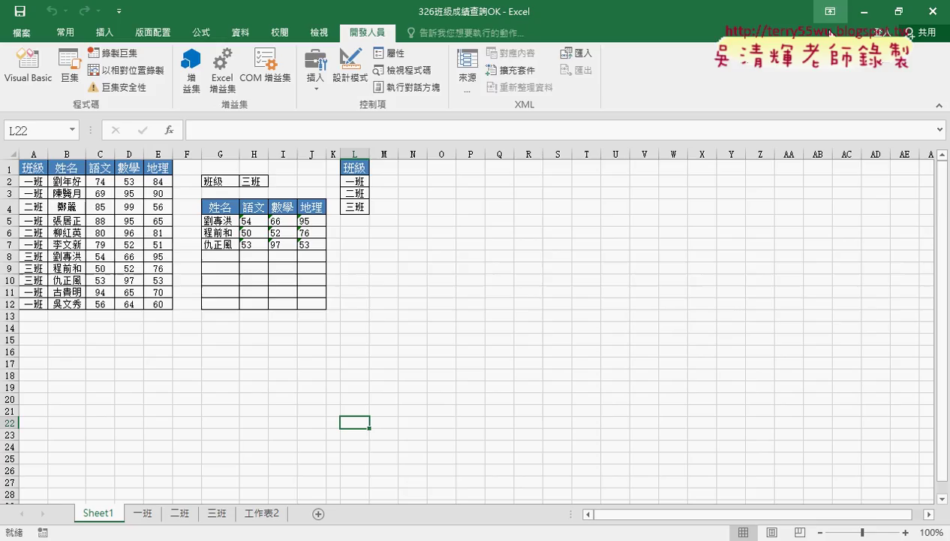
Set the class in H2 to 一班 from its dropdown list.
{"action": "left_click", "coordinate": [255, 181]}
{"action": "left_click", "coordinate": [273, 182]}
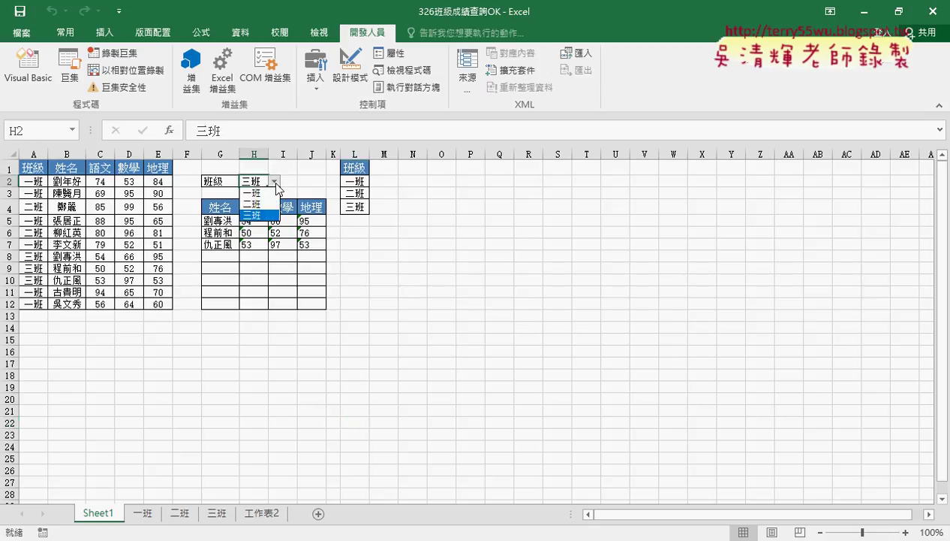
{"action": "left_click", "coordinate": [268, 193]}
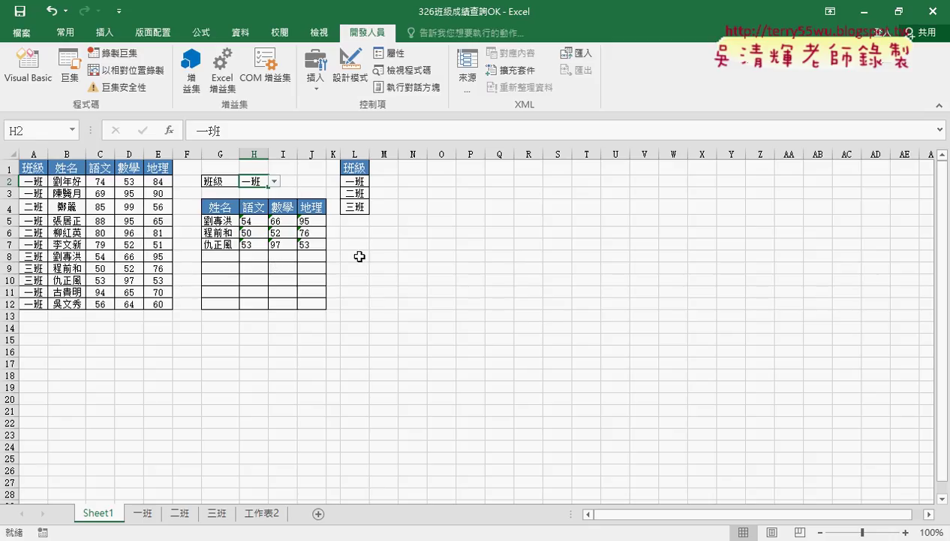
Browse the 一班, 二班 and 三班 sheets, then return to Sheet1 and select L2.
{"action": "left_click", "coordinate": [355, 153]}
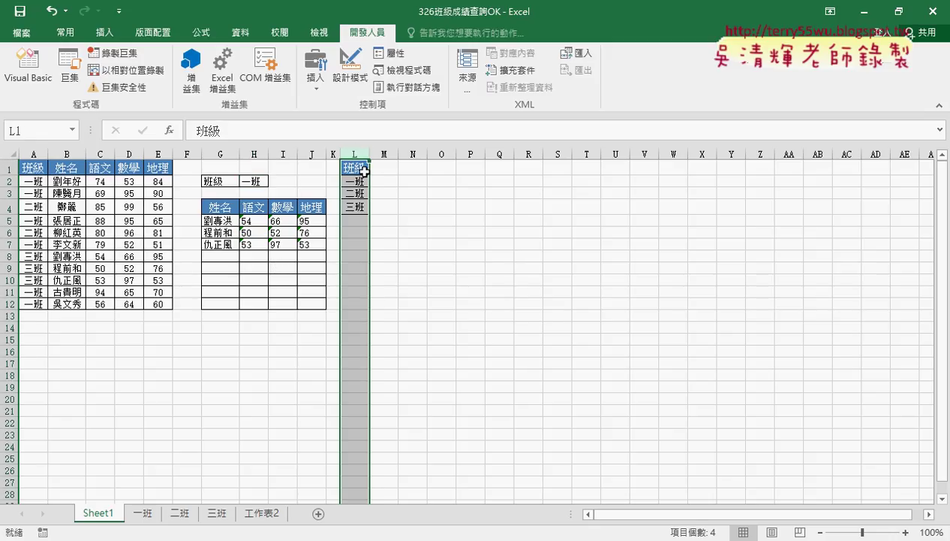
{"action": "left_click", "coordinate": [142, 513]}
{"action": "left_click", "coordinate": [180, 513]}
{"action": "left_click", "coordinate": [218, 514]}
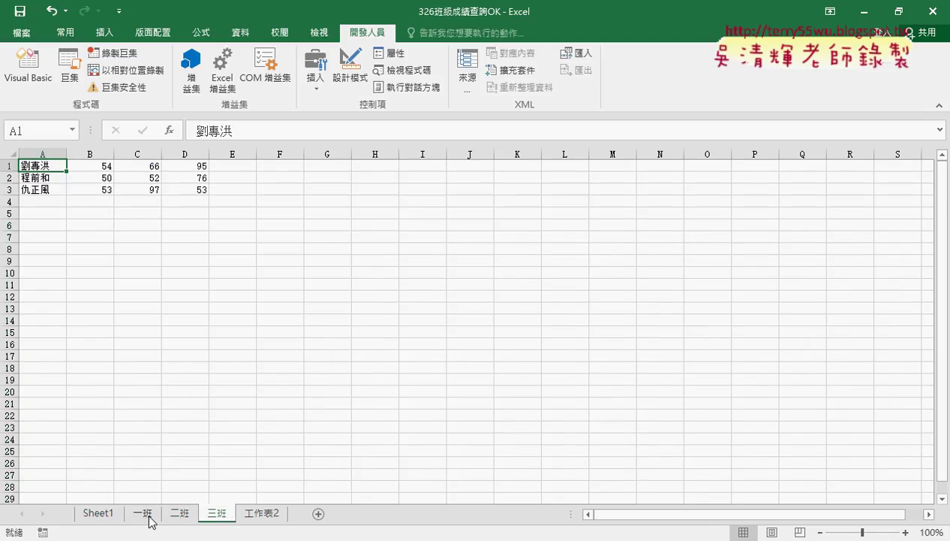
{"action": "left_click", "coordinate": [146, 514]}
{"action": "left_click", "coordinate": [184, 517]}
{"action": "left_click", "coordinate": [210, 516]}
{"action": "left_click", "coordinate": [111, 515]}
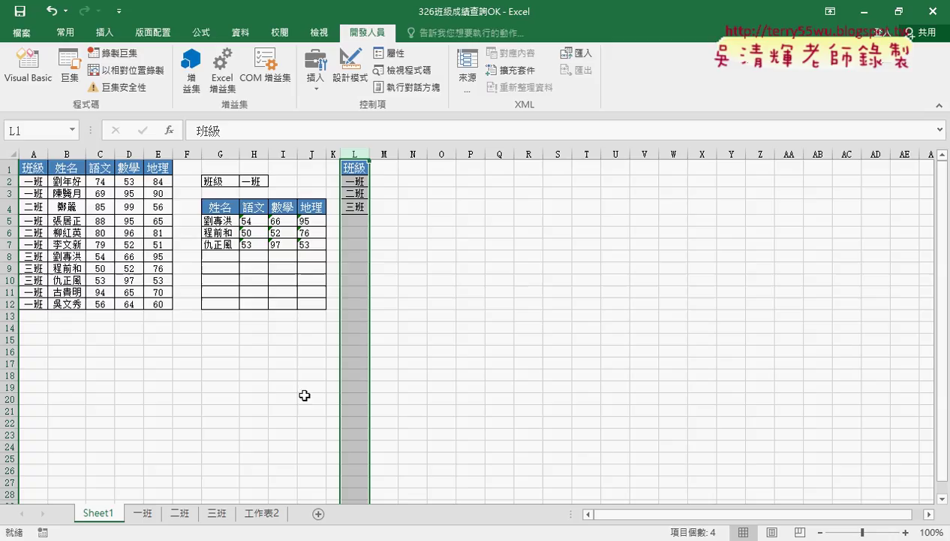
{"action": "left_click", "coordinate": [409, 220]}
{"action": "left_click", "coordinate": [362, 183]}
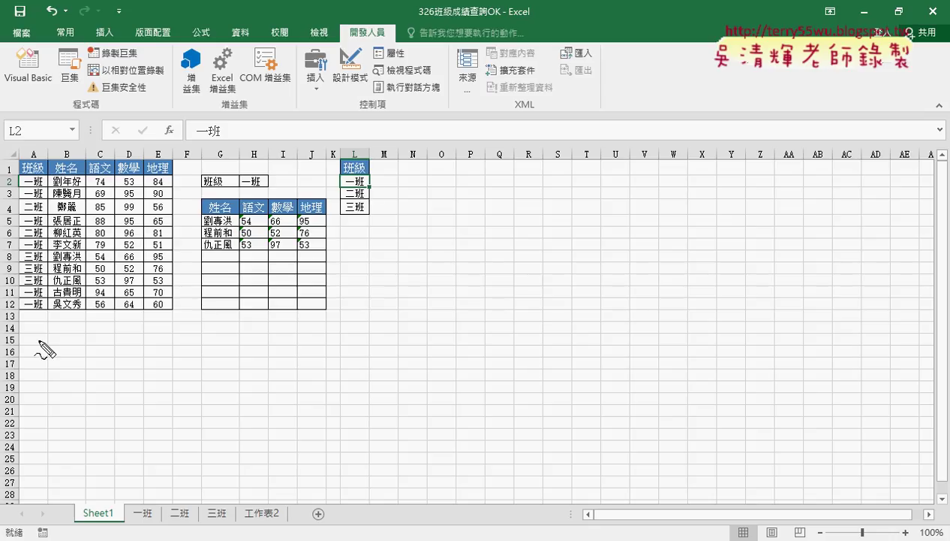
Circle column A in red ink, draw an arrow to column L, and circle L1:L4.
{"action": "mouse_move", "coordinate": [35, 318]}
{"action": "left_mouse_down"}
{"action": "mouse_move", "coordinate": [27, 161]}
{"action": "mouse_move", "coordinate": [30, 319]}
{"action": "left_mouse_up"}
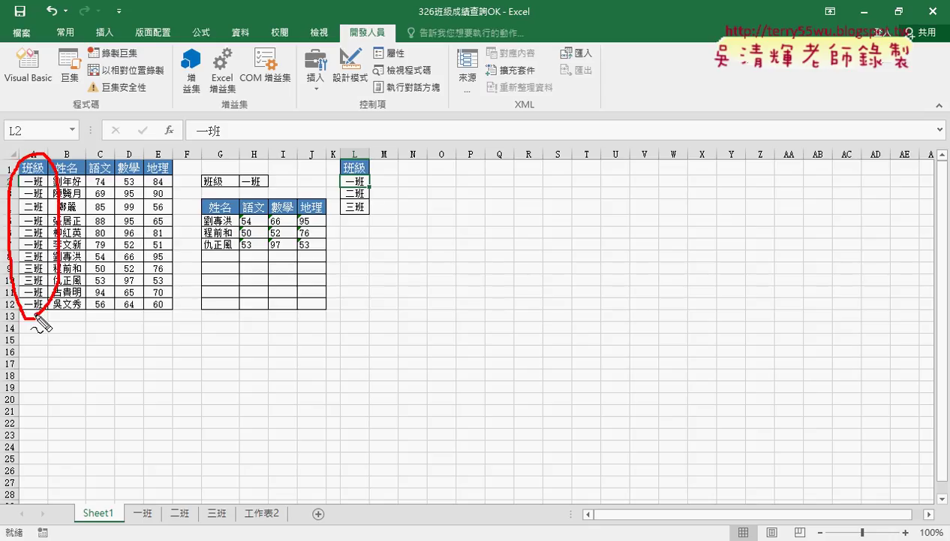
{"action": "mouse_move", "coordinate": [41, 137]}
{"action": "left_mouse_down"}
{"action": "mouse_move", "coordinate": [241, 66]}
{"action": "mouse_move", "coordinate": [337, 157]}
{"action": "mouse_move", "coordinate": [343, 143]}
{"action": "left_mouse_up"}
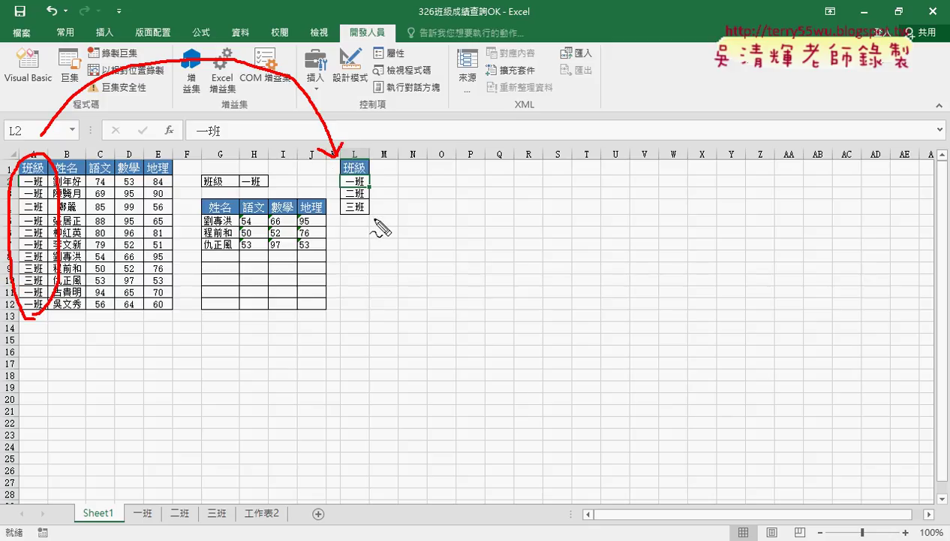
{"action": "left_click_drag", "start_coordinate": [347, 214], "coordinate": [366, 223]}
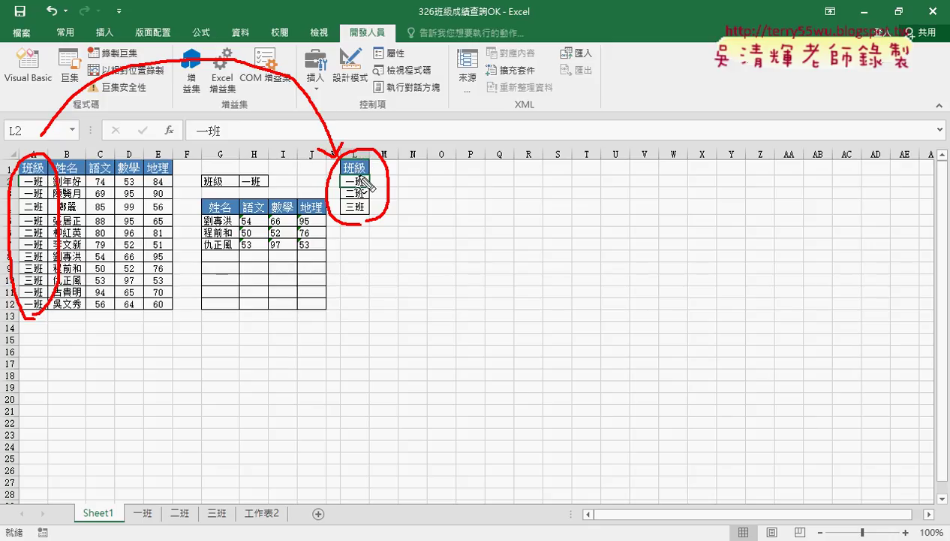
Mark the 班級 header, L1 and the class sheet tabs in red, then clear all ink.
{"action": "left_click_drag", "start_coordinate": [334, 168], "coordinate": [366, 178]}
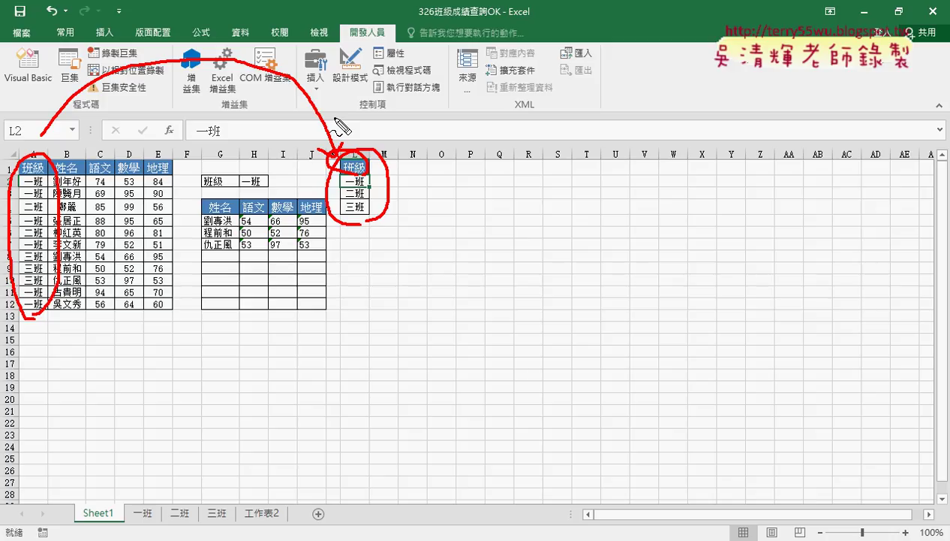
{"action": "left_click_drag", "start_coordinate": [353, 90], "coordinate": [361, 125]}
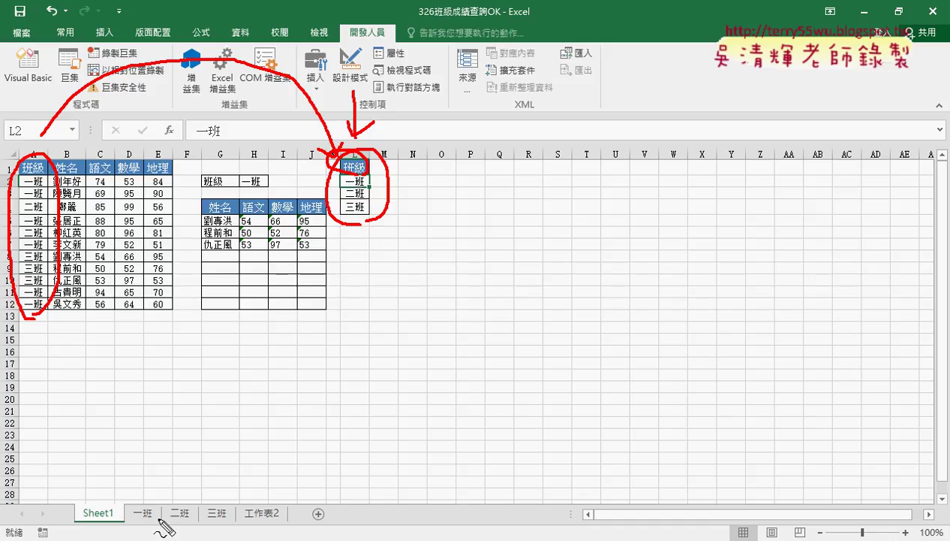
{"action": "mouse_move", "coordinate": [154, 516]}
{"action": "left_mouse_down"}
{"action": "mouse_move", "coordinate": [149, 499]}
{"action": "mouse_move", "coordinate": [192, 524]}
{"action": "mouse_move", "coordinate": [226, 523]}
{"action": "left_mouse_up"}
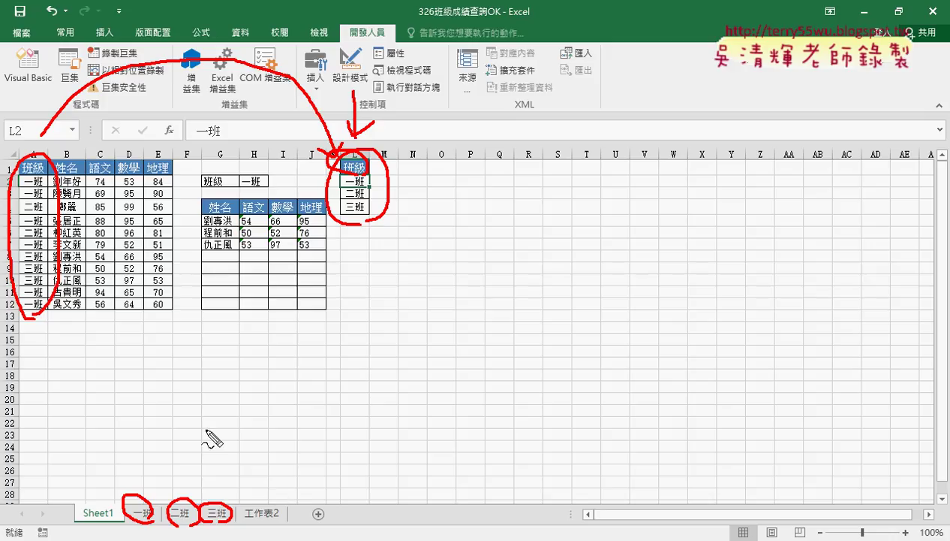
{"action": "key", "text": "Escape"}
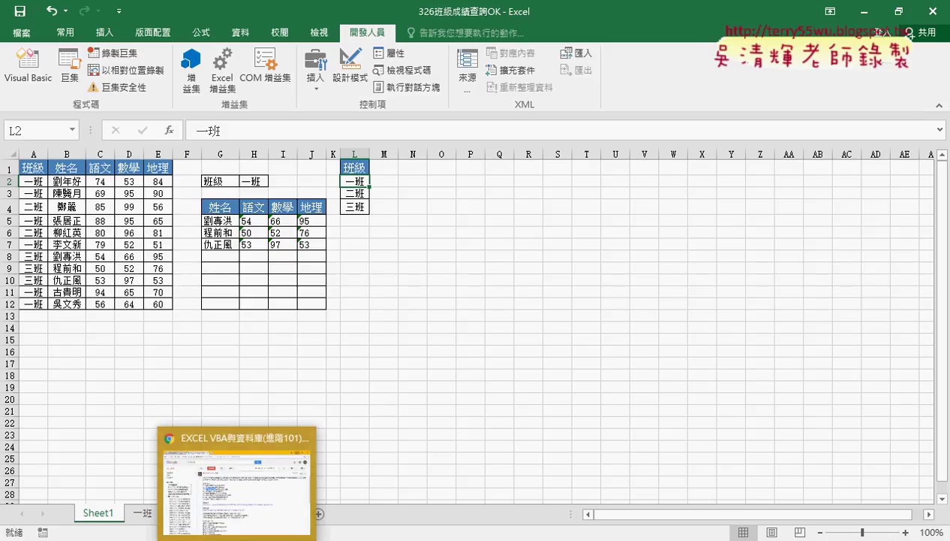
Open the course's YouTube playlist and underline ACCESS資料庫 in item 05 and ADO in item 06.
{"action": "left_click", "coordinate": [240, 473]}
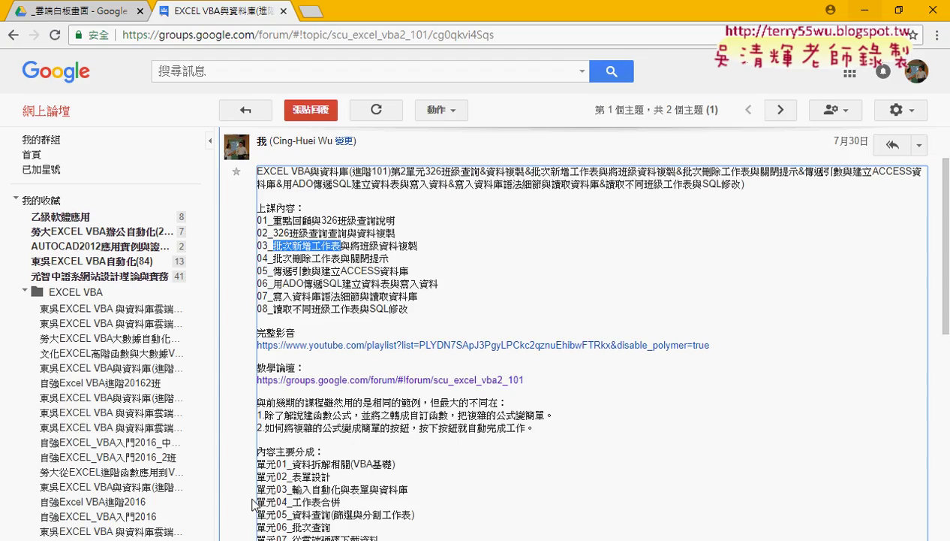
{"action": "left_click", "coordinate": [441, 346]}
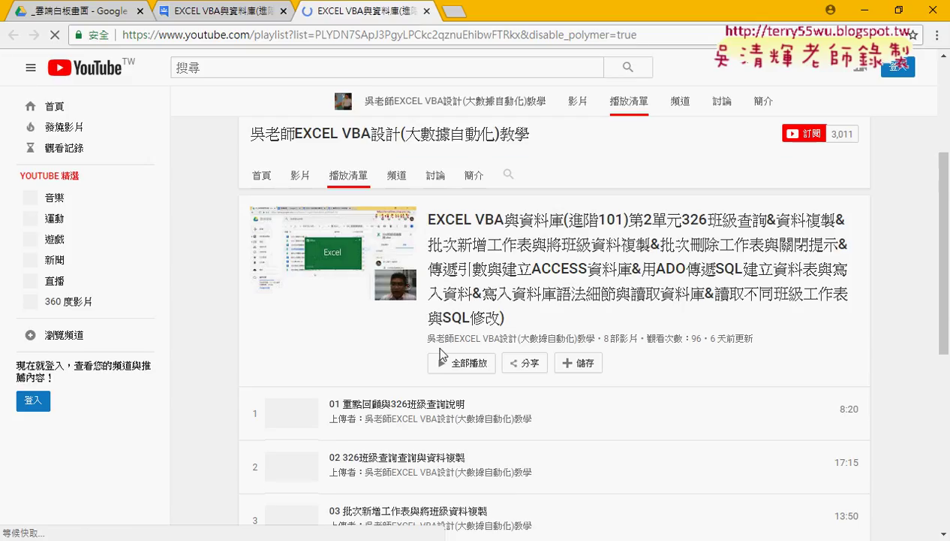
{"action": "scroll", "coordinate": [421, 338], "scroll_direction": "down", "scroll_amount": 3}
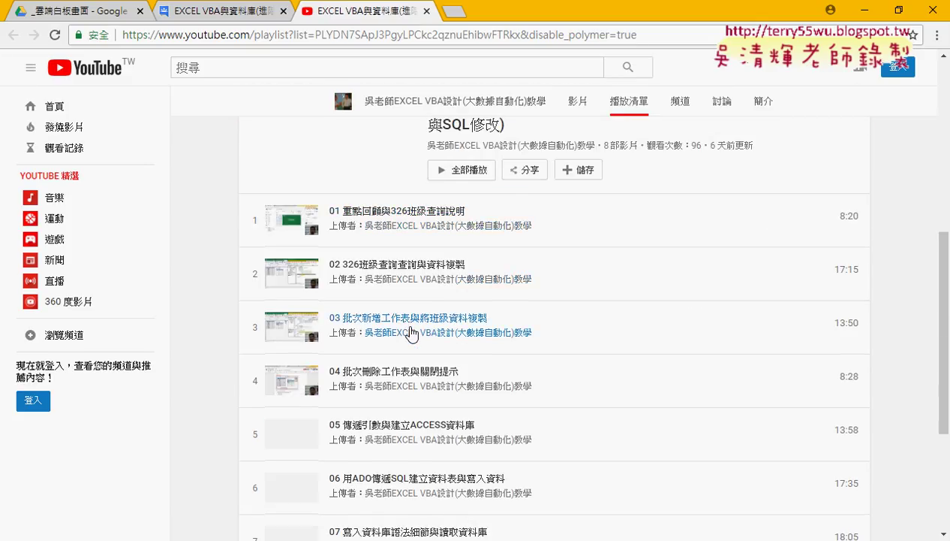
{"action": "scroll", "coordinate": [412, 330], "scroll_direction": "down", "scroll_amount": 2}
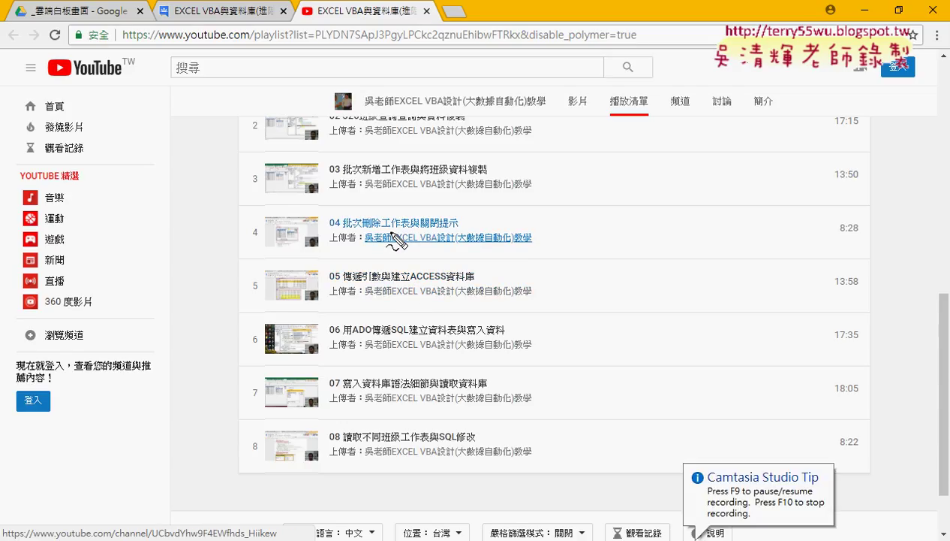
{"action": "left_click_drag", "start_coordinate": [412, 283], "coordinate": [476, 283]}
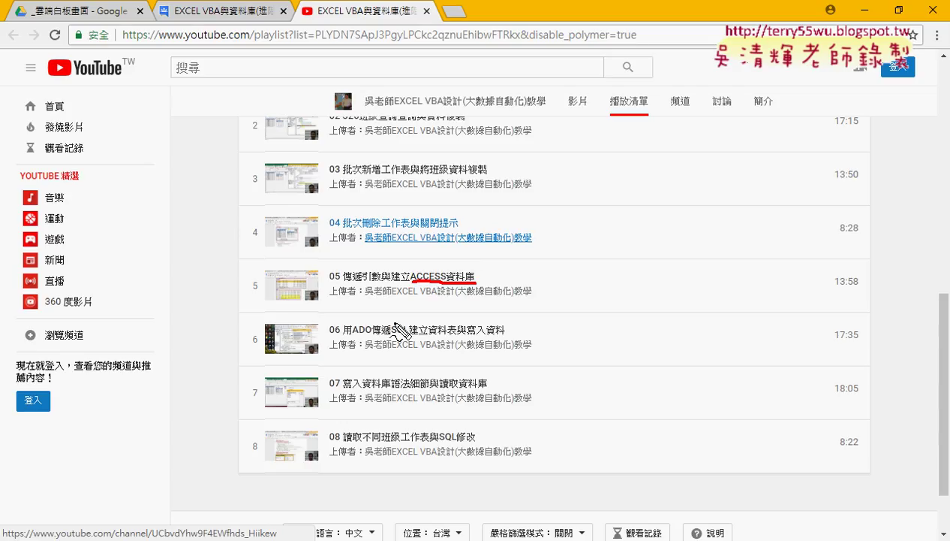
{"action": "left_click_drag", "start_coordinate": [349, 336], "coordinate": [372, 339]}
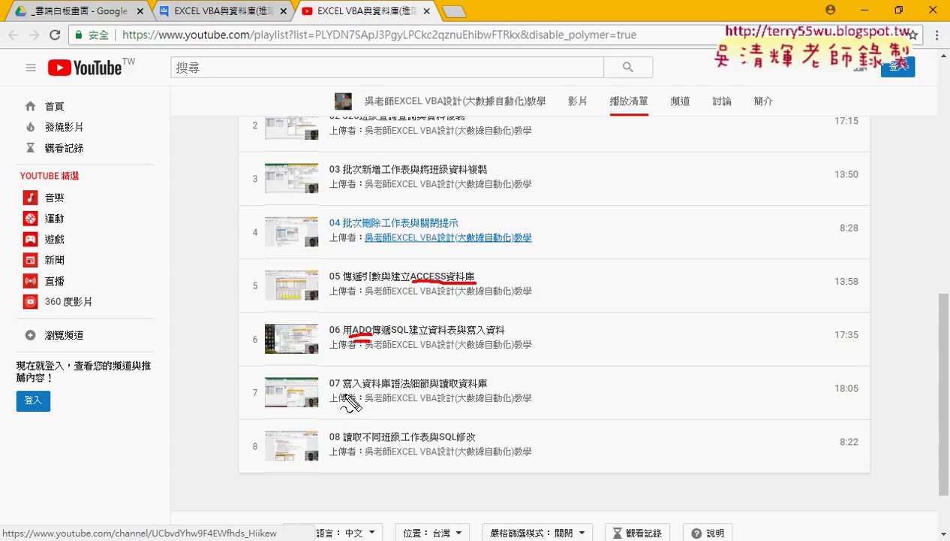
Underline 寫入 and 讀取 in item 07 and SQL in item 06, then erase all marks.
{"action": "left_click_drag", "start_coordinate": [341, 391], "coordinate": [359, 389]}
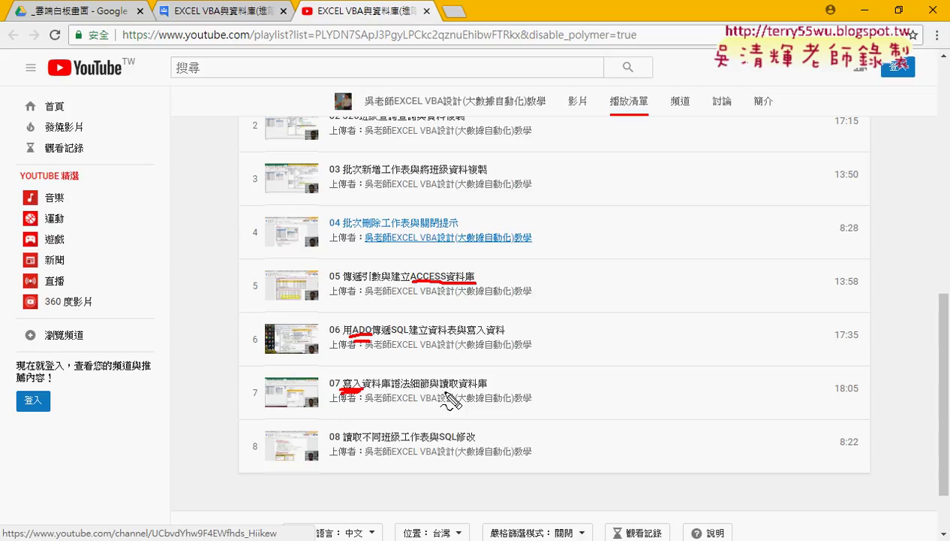
{"action": "left_click_drag", "start_coordinate": [442, 390], "coordinate": [463, 392]}
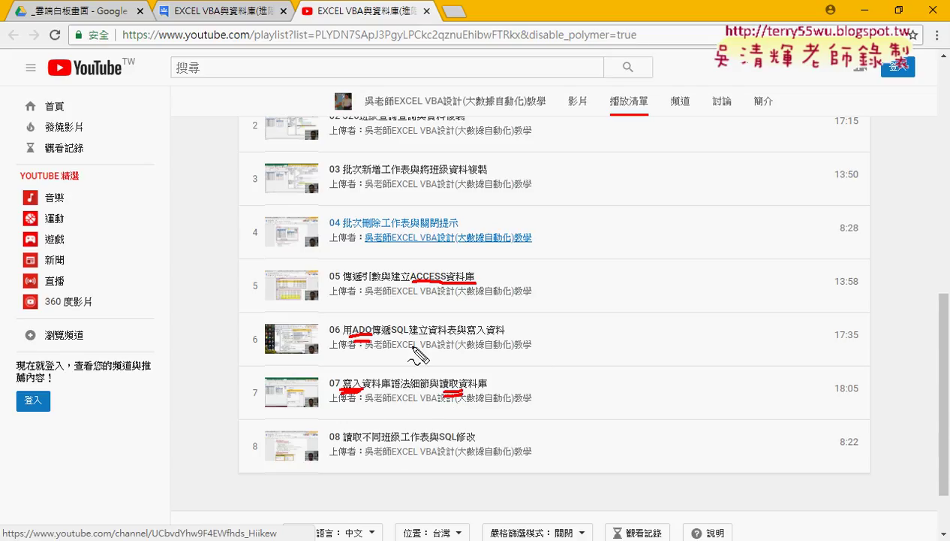
{"action": "left_click_drag", "start_coordinate": [391, 338], "coordinate": [416, 339]}
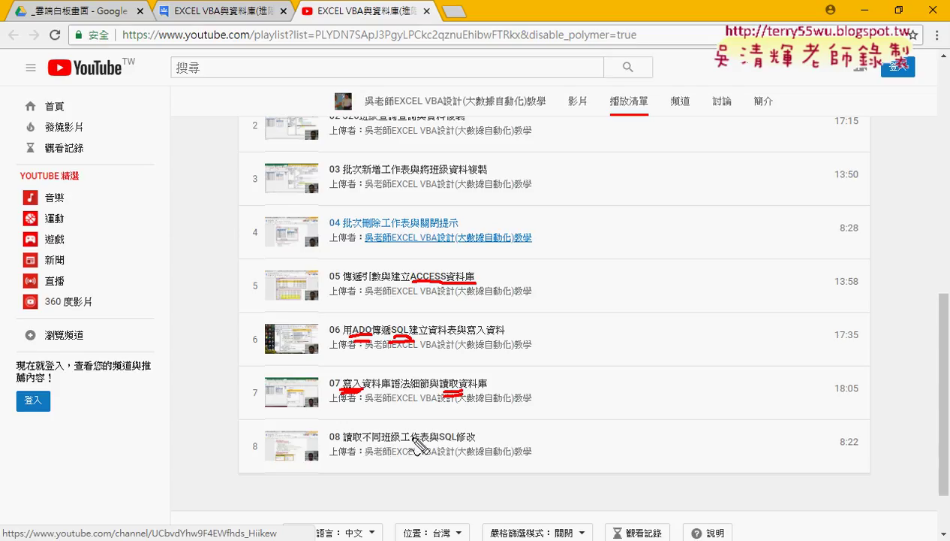
{"action": "key", "text": "Escape"}
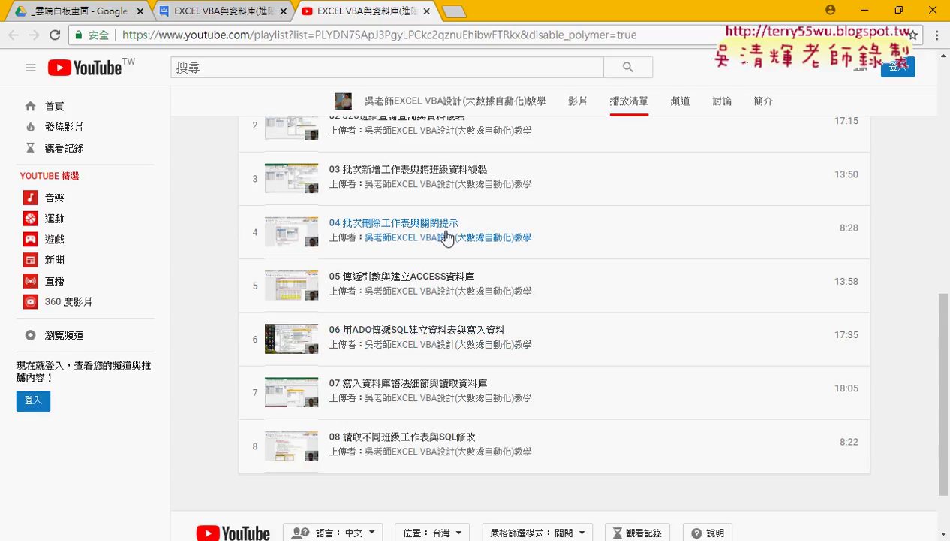
Open the 單元01_資料拆解相關(VBA基礎) folder in Google Drive.
{"action": "left_click", "coordinate": [95, 15]}
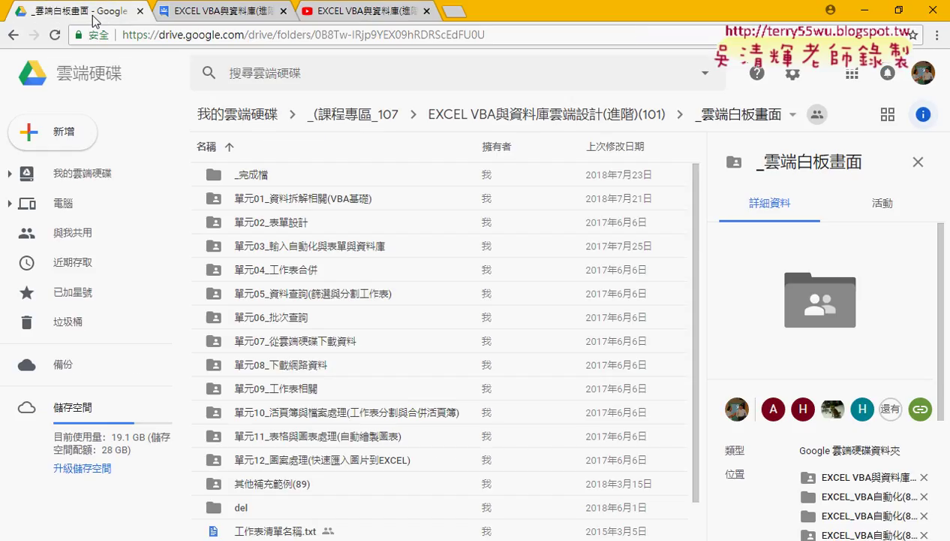
{"action": "left_click", "coordinate": [331, 204]}
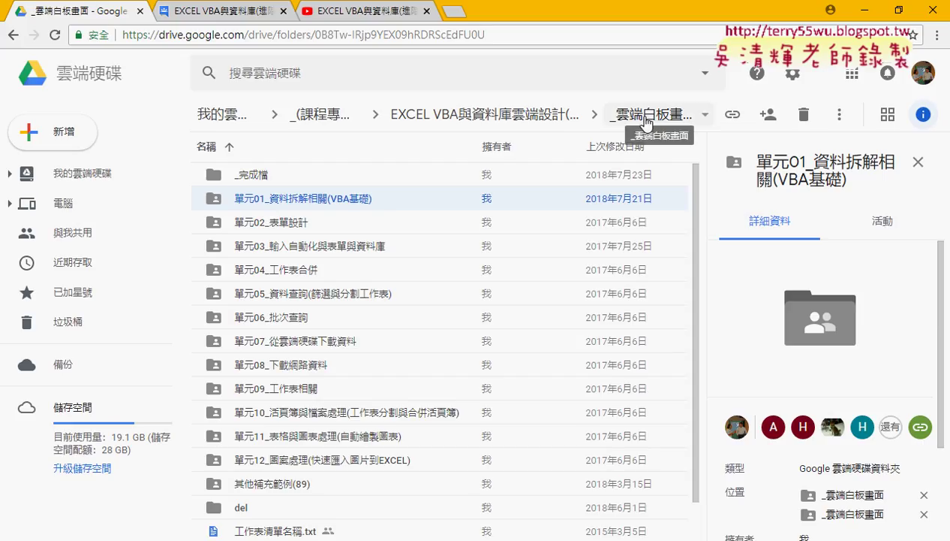
{"action": "double_click", "coordinate": [307, 204]}
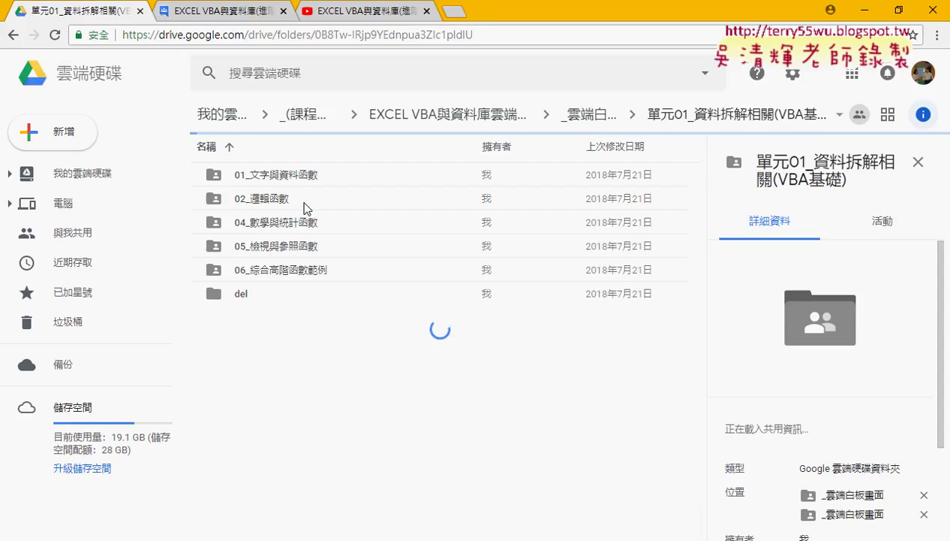
{"action": "scroll", "coordinate": [373, 253], "scroll_direction": "down", "scroll_amount": 1}
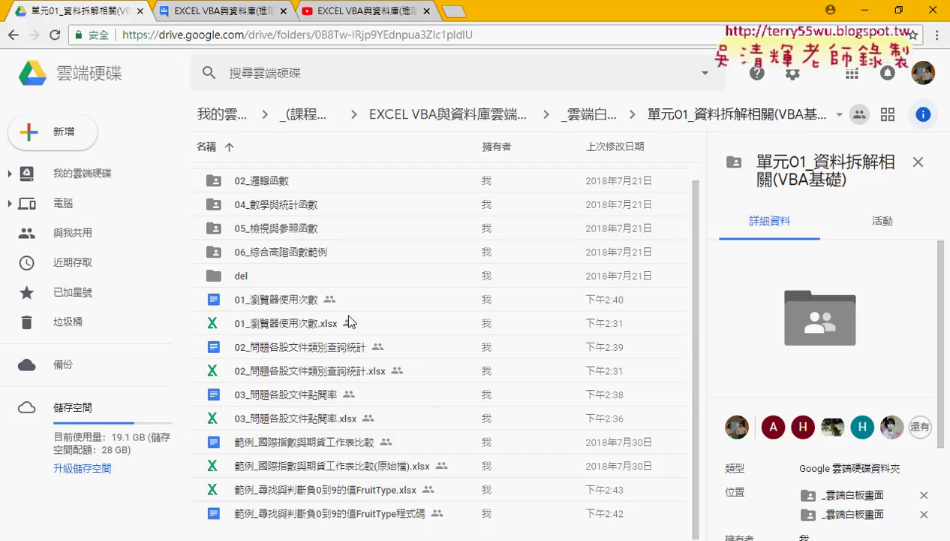
Download 範例_尋找與判斷負0到9的值FruitType.xlsx and open it in Excel.
{"action": "left_click", "coordinate": [349, 497]}
{"action": "right_click", "coordinate": [349, 494]}
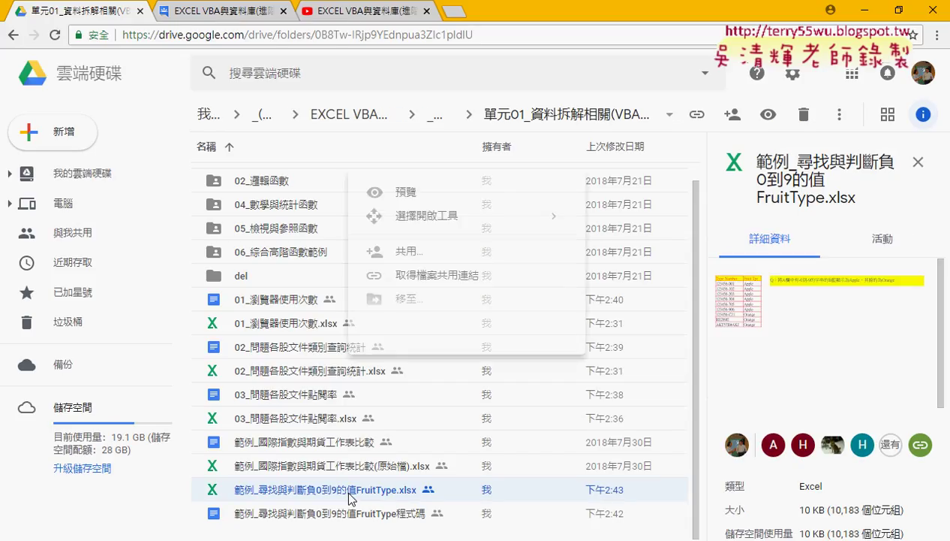
{"action": "left_click", "coordinate": [379, 432]}
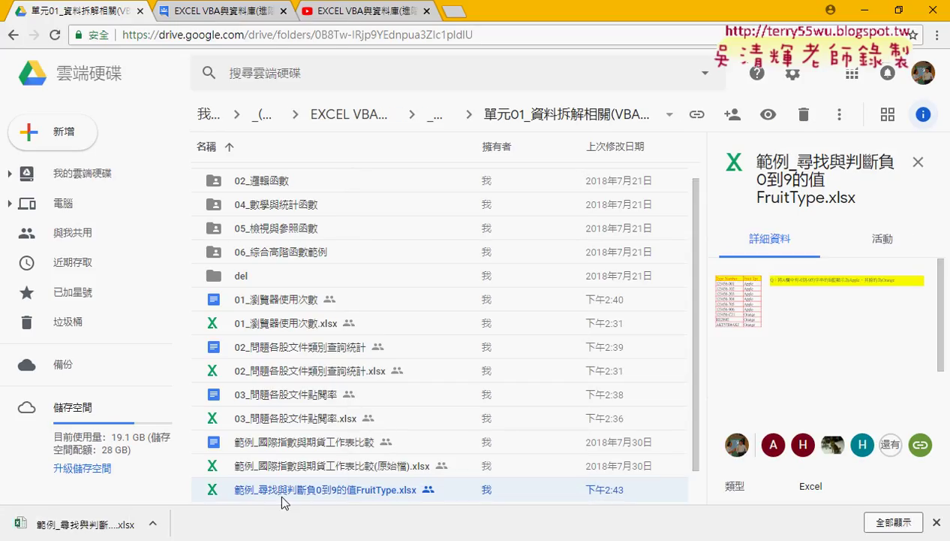
{"action": "left_click", "coordinate": [154, 523]}
{"action": "left_click", "coordinate": [184, 430]}
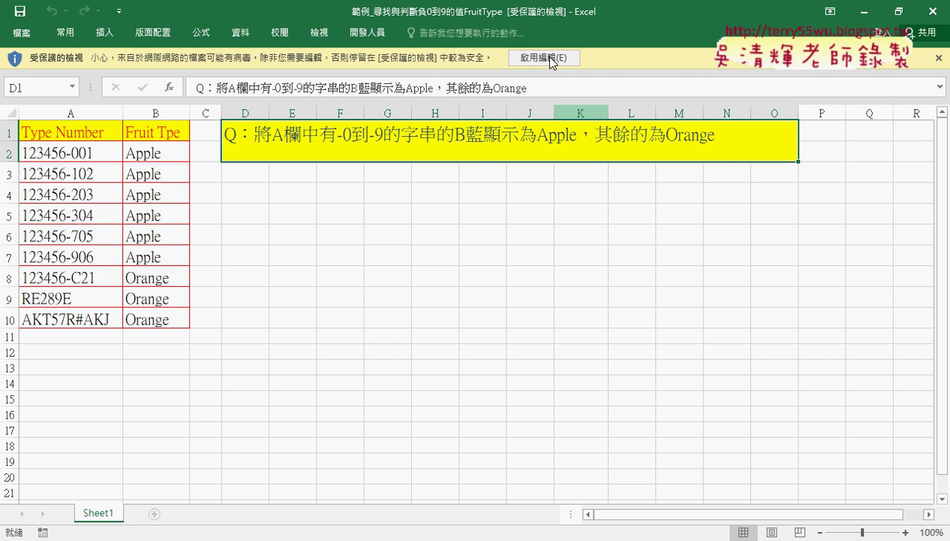
Enable editing of the downloaded workbook and select the type number 123456-001 in A2.
{"action": "left_click", "coordinate": [549, 57]}
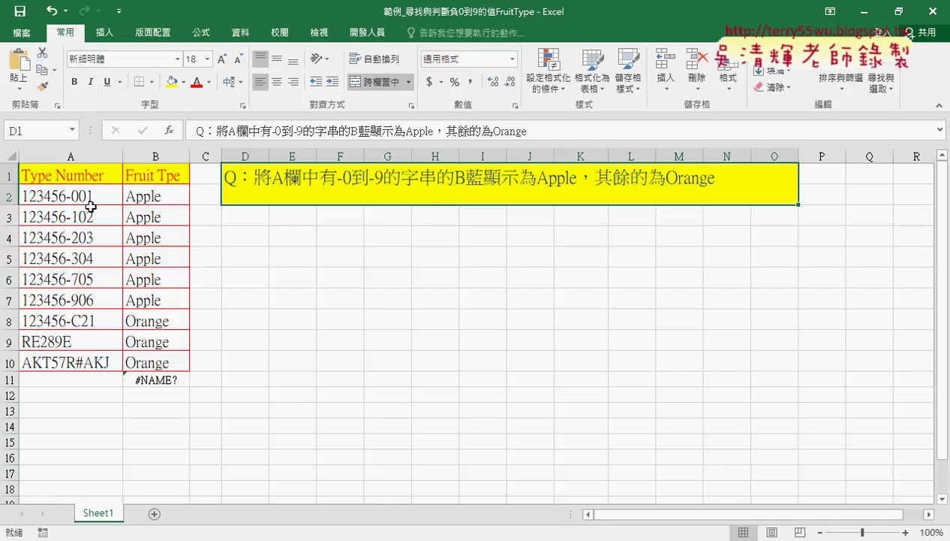
{"action": "left_click", "coordinate": [73, 196]}
{"action": "left_click", "coordinate": [83, 156]}
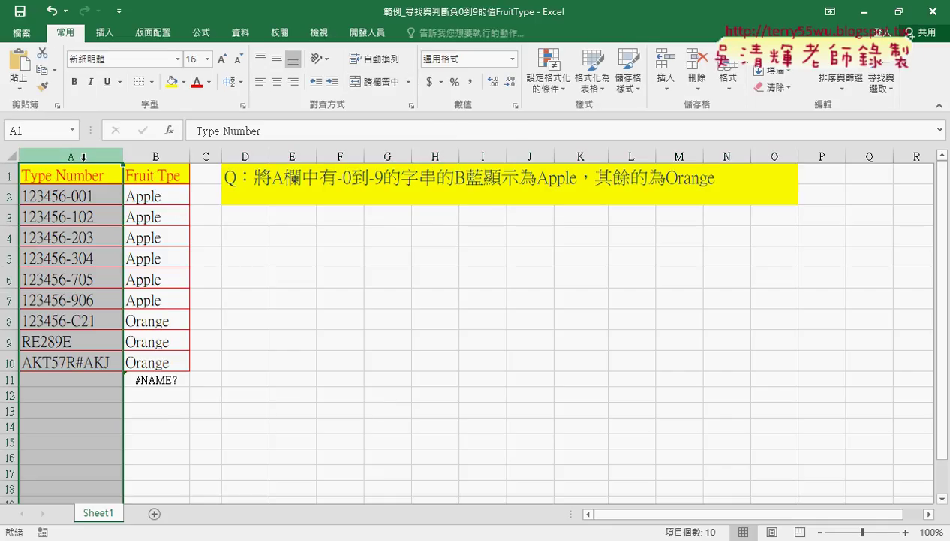
{"action": "left_click", "coordinate": [78, 195]}
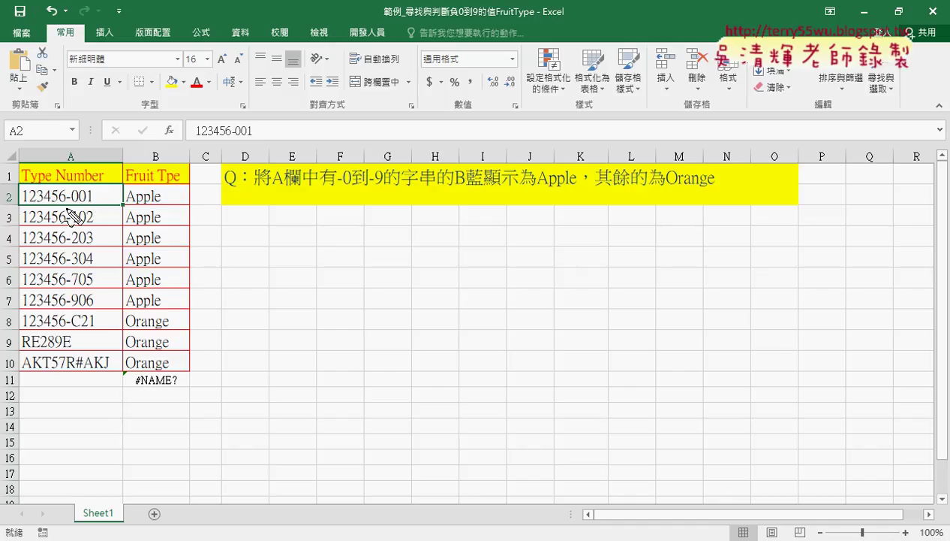
Mark -0, -9, Apple, Orange and empty A11 in red ink, then clear the marks.
{"action": "mouse_move", "coordinate": [66, 205]}
{"action": "left_mouse_down"}
{"action": "mouse_move", "coordinate": [75, 203]}
{"action": "mouse_move", "coordinate": [73, 225]}
{"action": "left_mouse_up"}
{"action": "left_click_drag", "start_coordinate": [67, 307], "coordinate": [80, 307]}
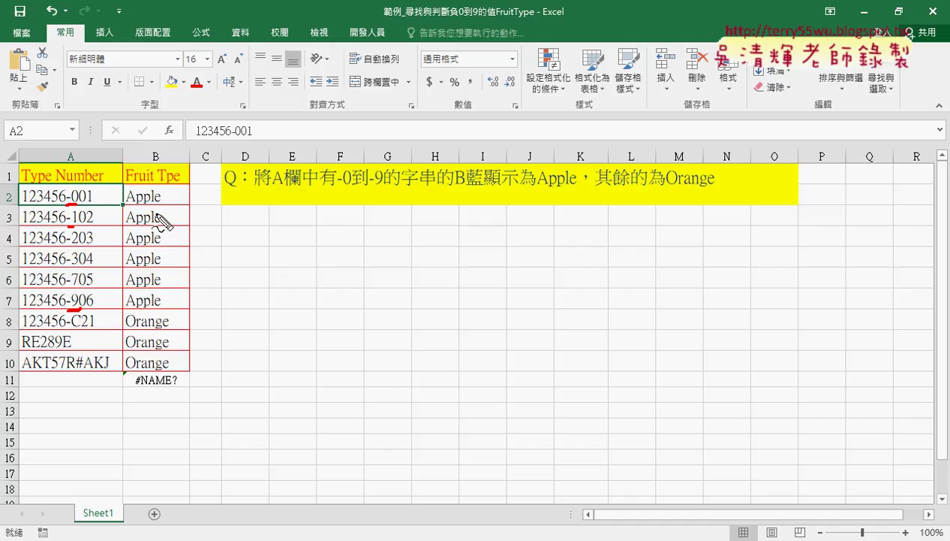
{"action": "mouse_move", "coordinate": [158, 210]}
{"action": "left_mouse_down"}
{"action": "mouse_move", "coordinate": [126, 211]}
{"action": "mouse_move", "coordinate": [154, 212]}
{"action": "left_mouse_up"}
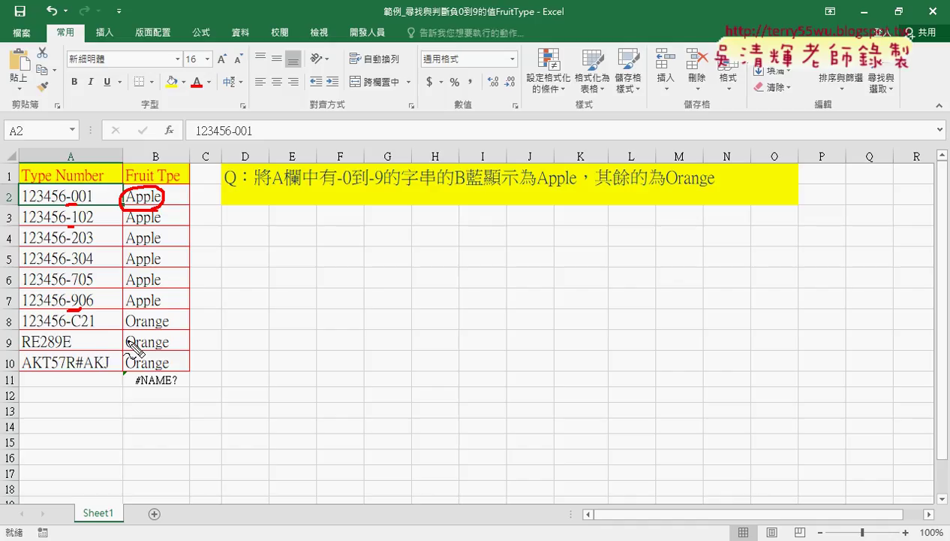
{"action": "left_click_drag", "start_coordinate": [174, 364], "coordinate": [182, 350]}
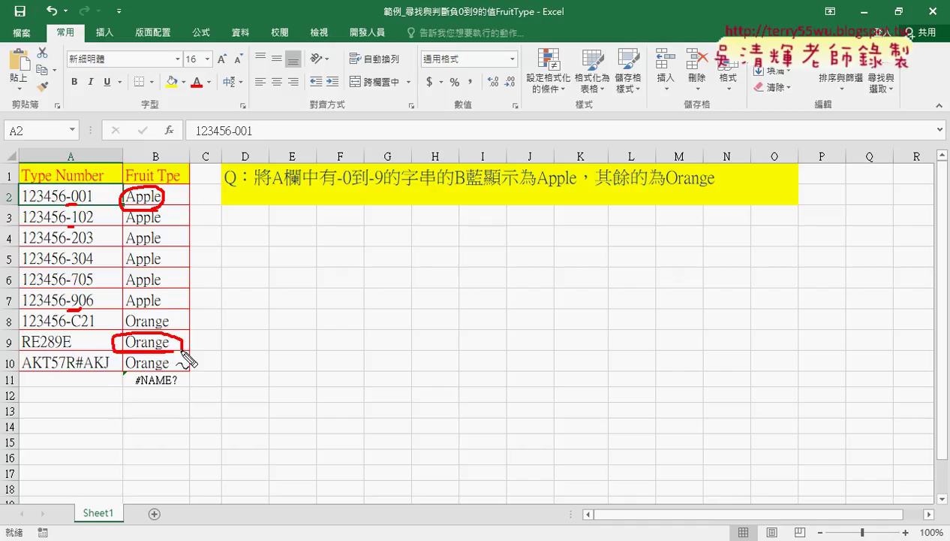
{"action": "mouse_move", "coordinate": [114, 383]}
{"action": "left_mouse_down"}
{"action": "mouse_move", "coordinate": [107, 389]}
{"action": "mouse_move", "coordinate": [191, 371]}
{"action": "left_mouse_up"}
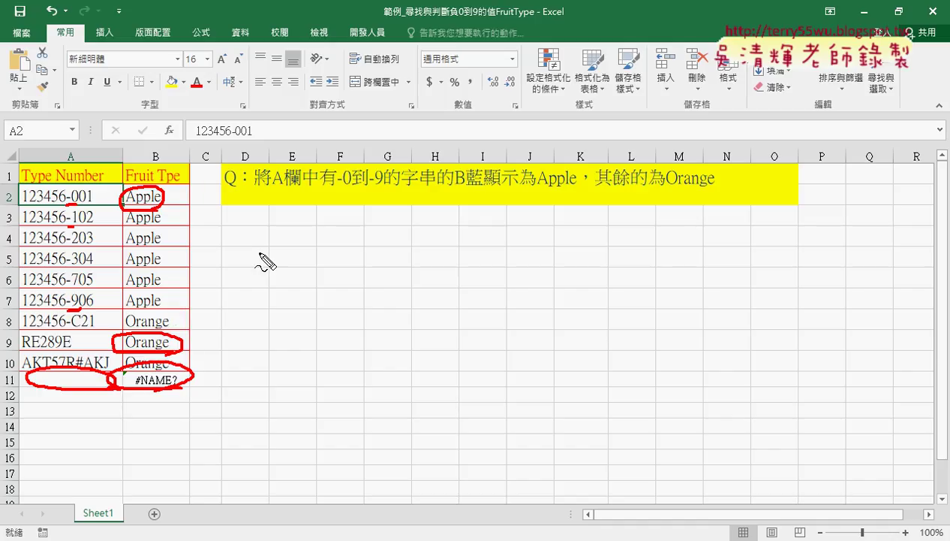
{"action": "key", "text": "Escape"}
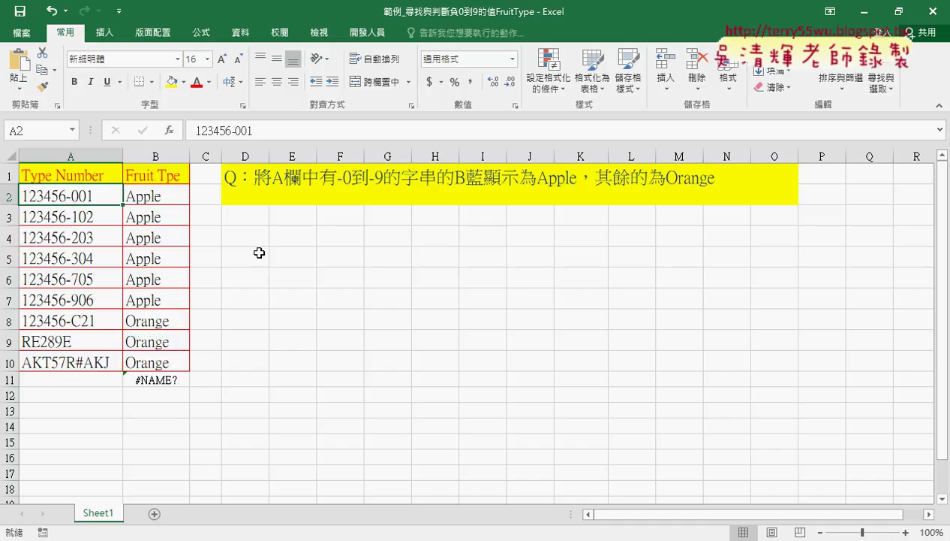
Clear the Fruit Tpe results in B2:B11.
{"action": "left_click", "coordinate": [177, 191]}
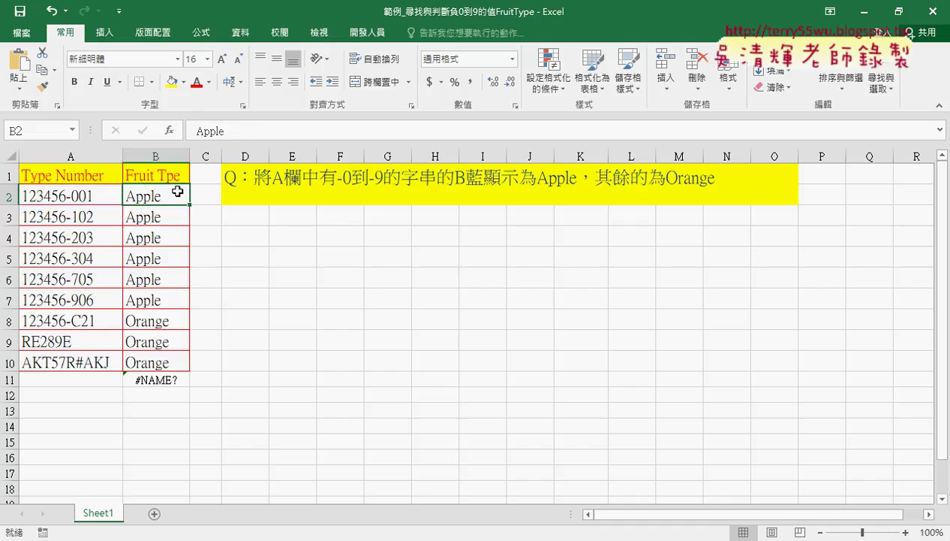
{"action": "key", "text": "ctrl+shift+Down"}
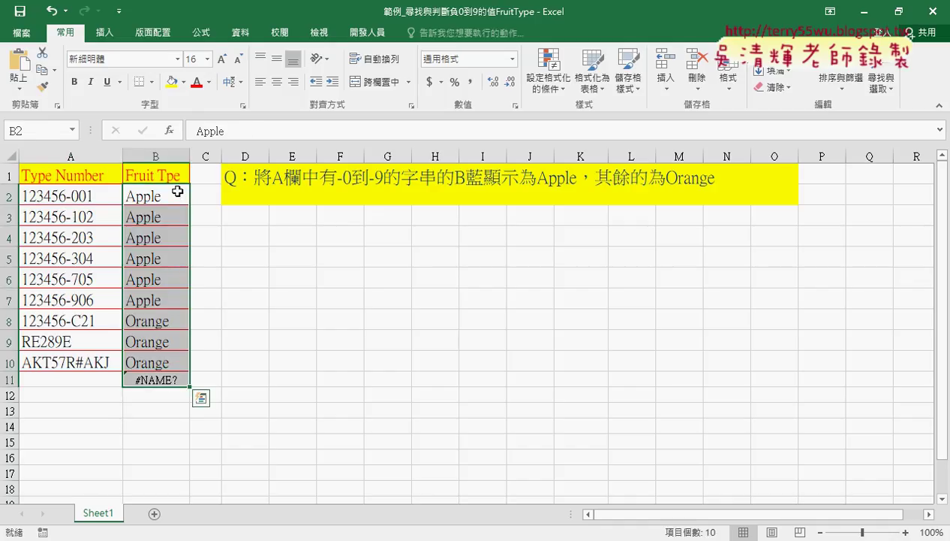
{"action": "key", "text": "Delete"}
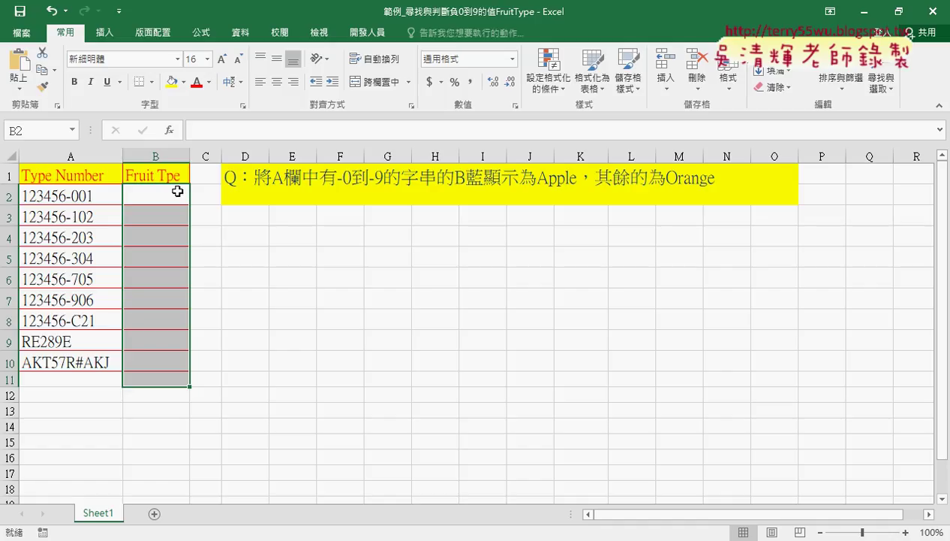
Start a function in B2 via Insert Function and move the dialog aside.
{"action": "left_click", "coordinate": [177, 192]}
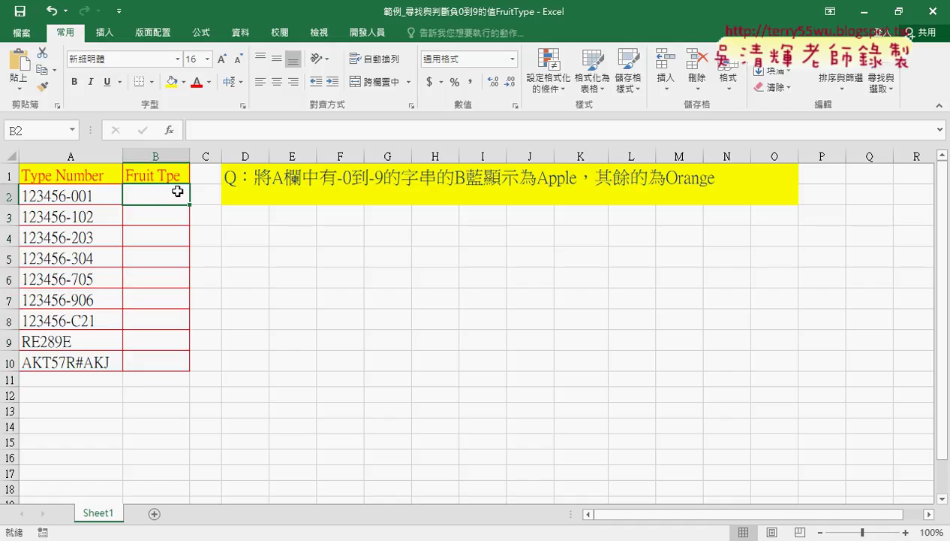
{"action": "left_click", "coordinate": [169, 129]}
{"action": "left_click_drag", "start_coordinate": [324, 222], "coordinate": [358, 104]}
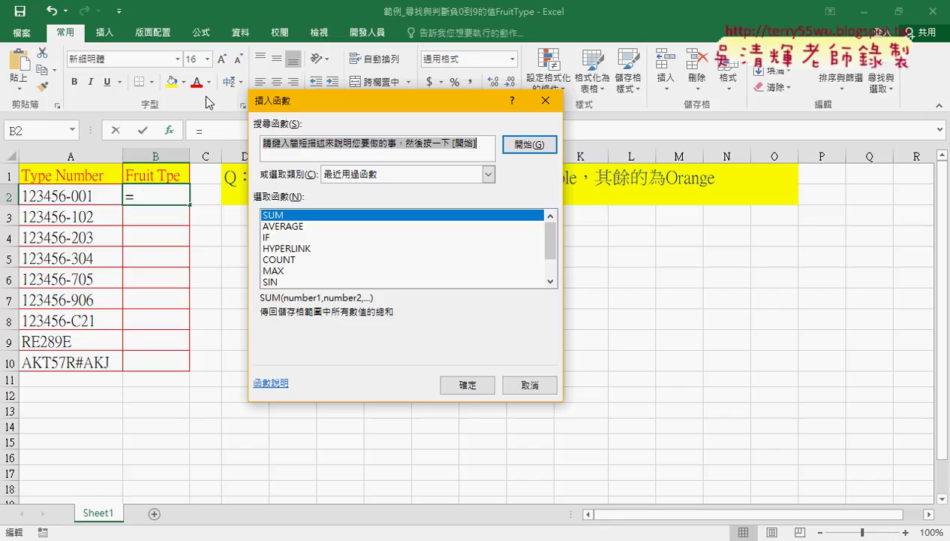
Cancel Insert Function, then briefly open and close the VBA editor from the Developer tab.
{"action": "left_click", "coordinate": [538, 386]}
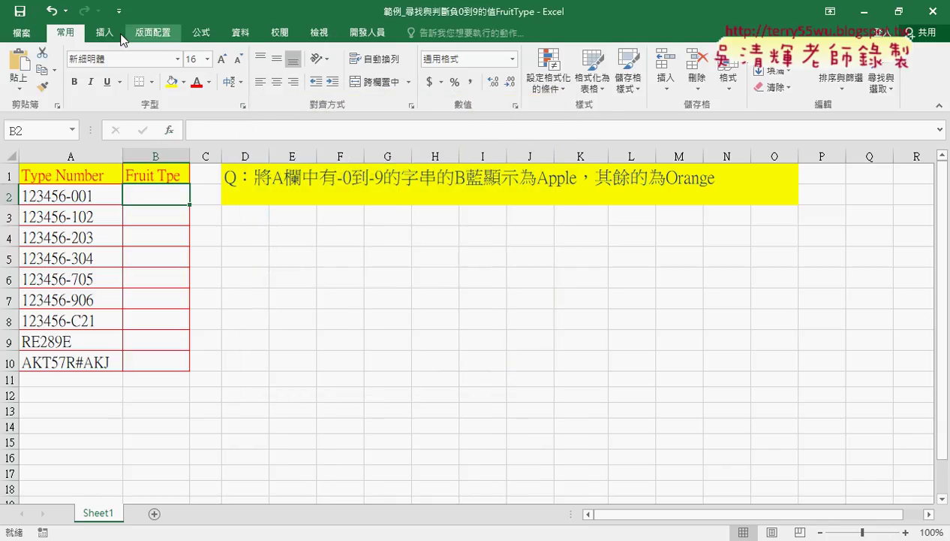
{"action": "left_click", "coordinate": [355, 38]}
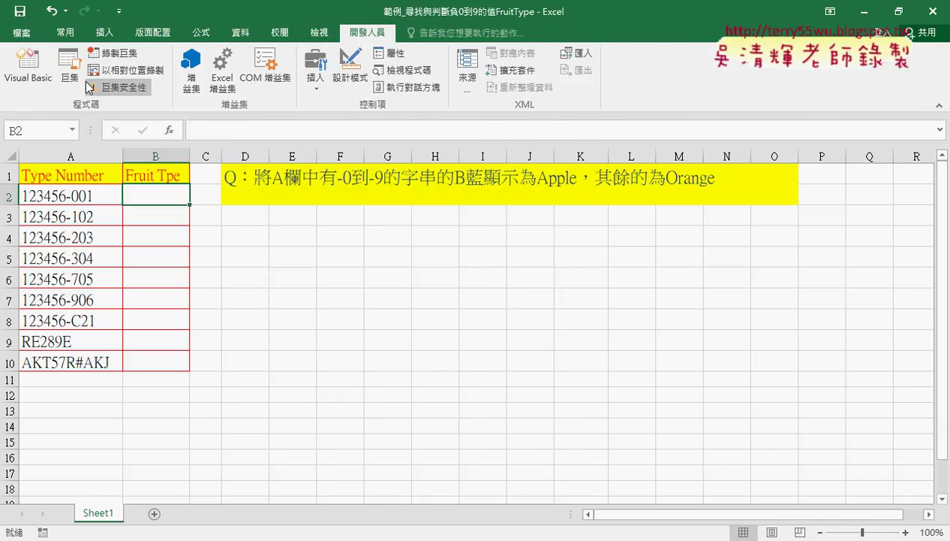
{"action": "left_click", "coordinate": [29, 66]}
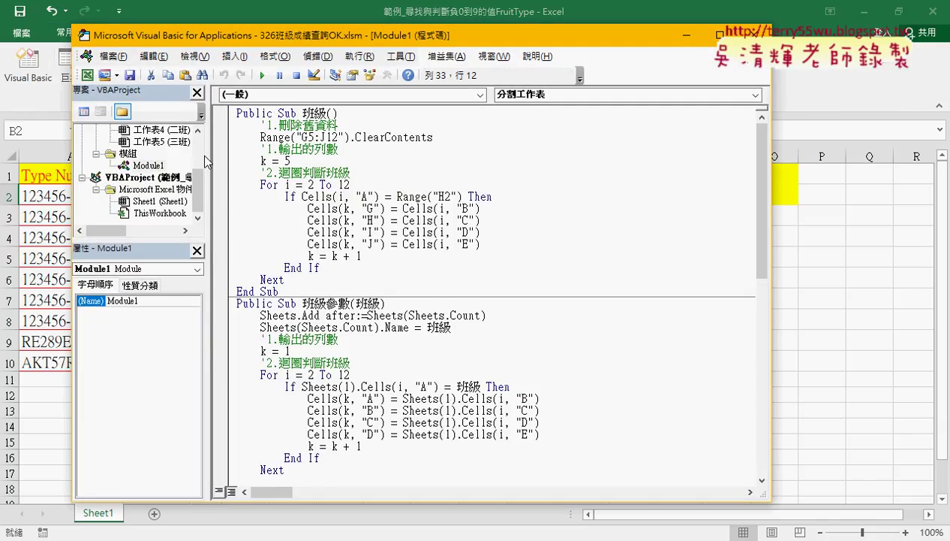
{"action": "left_click", "coordinate": [193, 180]}
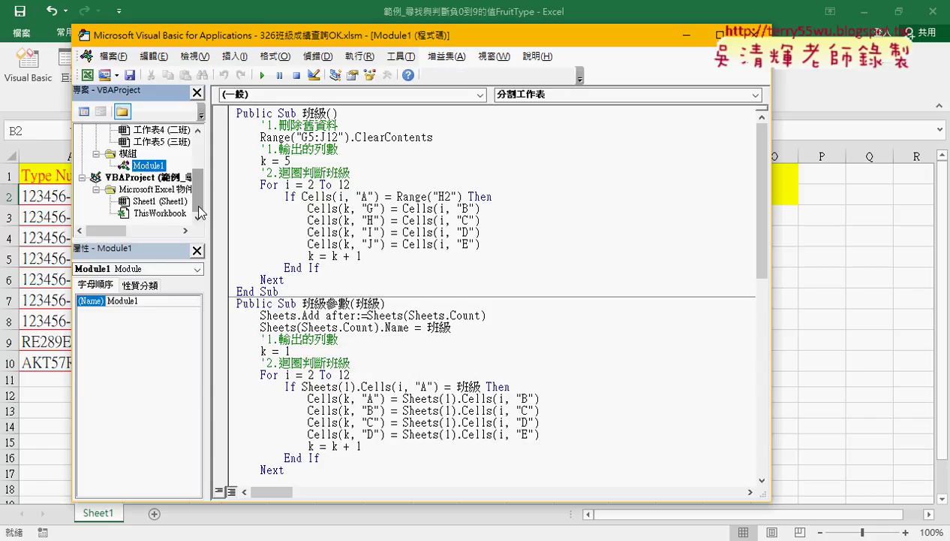
{"action": "left_click", "coordinate": [751, 33]}
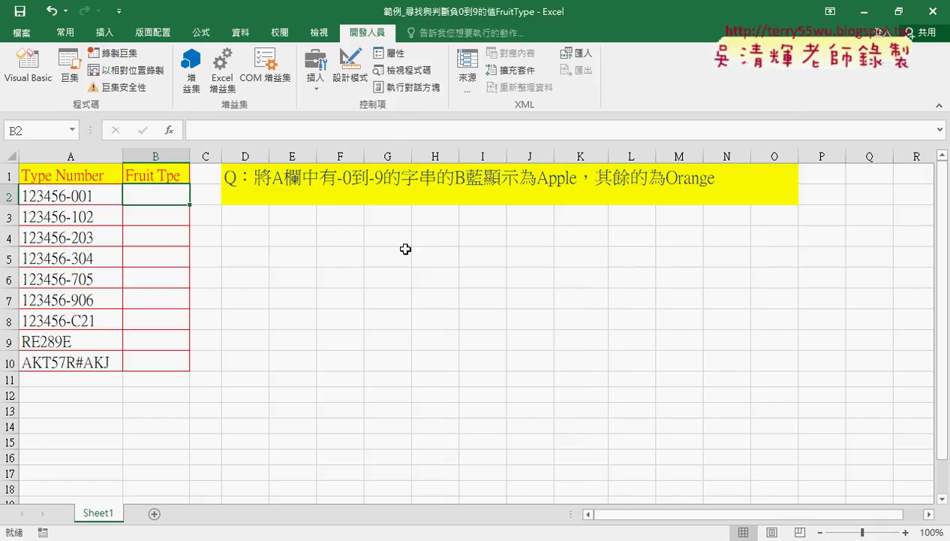
{"action": "left_click", "coordinate": [321, 283]}
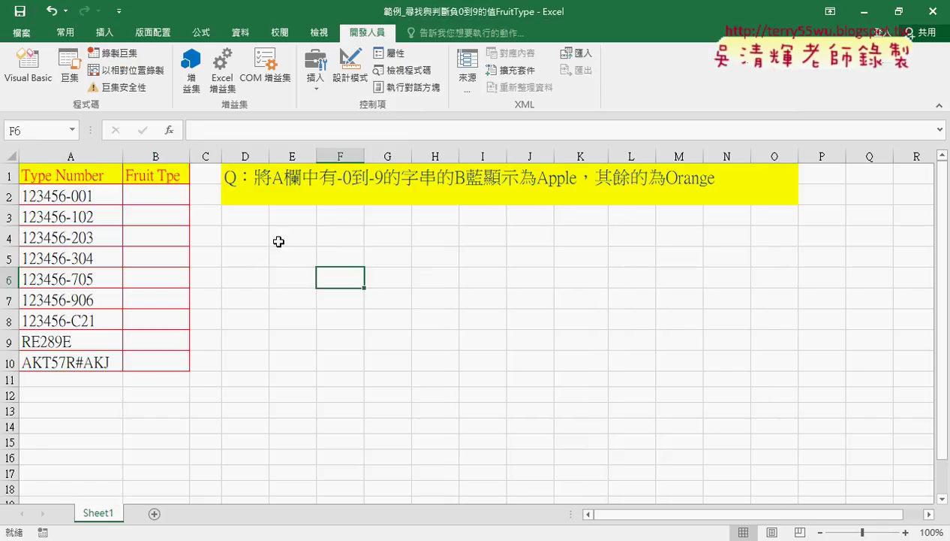
Insert a new module under the FruitType project's ThisWorkbook, then bring the worksheet forward.
{"action": "left_click", "coordinate": [42, 68]}
{"action": "left_click_drag", "start_coordinate": [208, 198], "coordinate": [280, 198]}
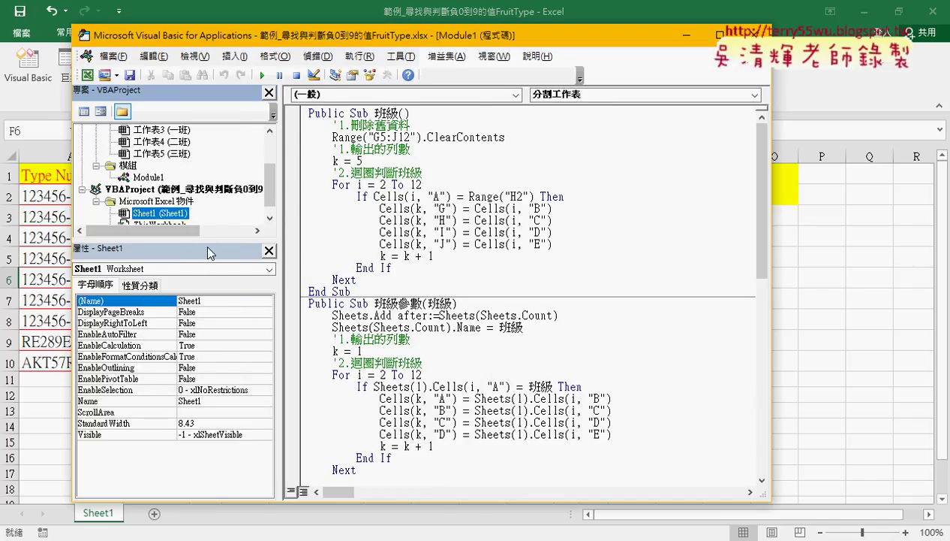
{"action": "left_click_drag", "start_coordinate": [208, 250], "coordinate": [188, 364]}
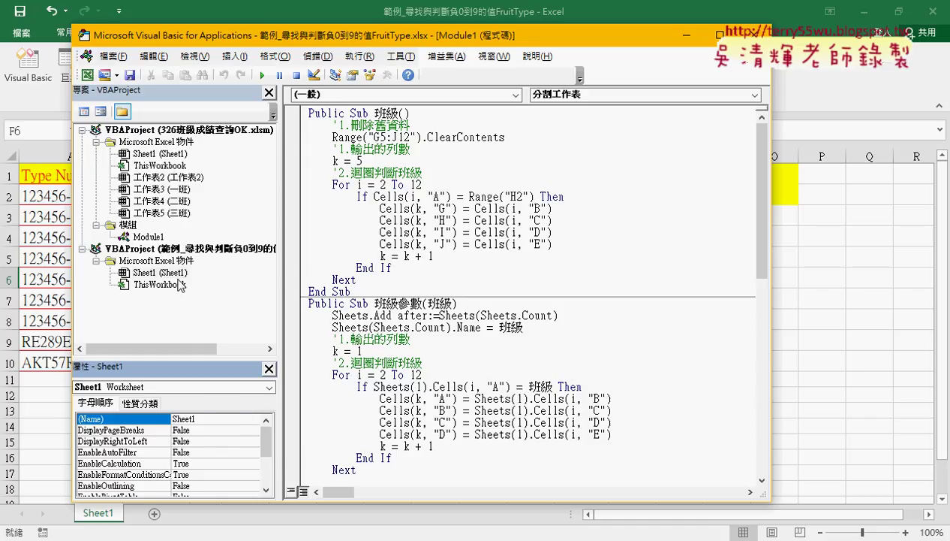
{"action": "right_click", "coordinate": [178, 284]}
{"action": "mouse_move", "coordinate": [230, 344]}
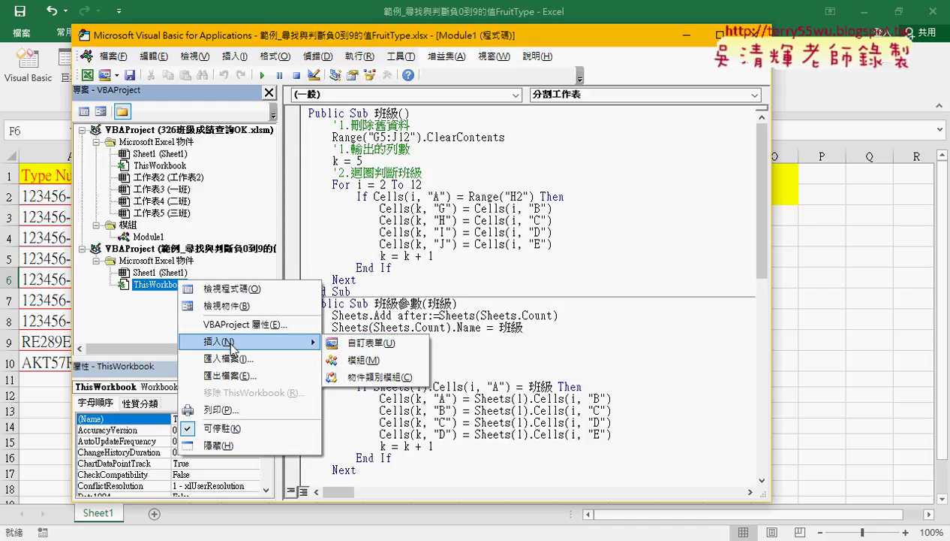
{"action": "left_click", "coordinate": [358, 361]}
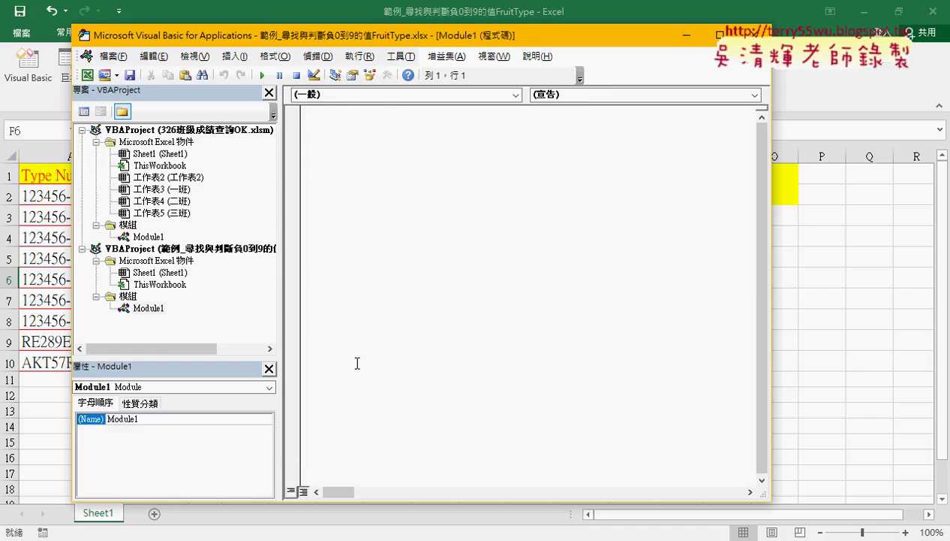
{"action": "left_click_drag", "start_coordinate": [420, 36], "coordinate": [700, 41]}
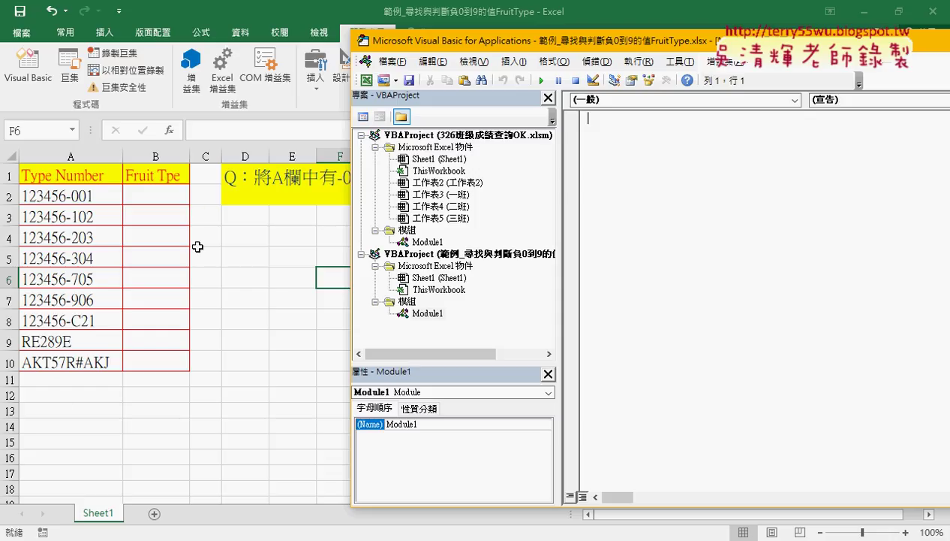
{"action": "left_click", "coordinate": [79, 381]}
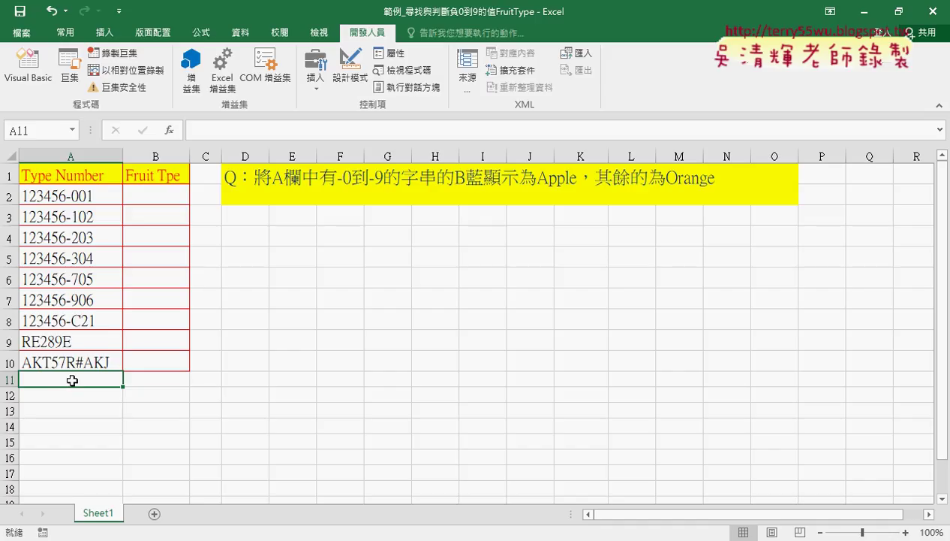
{"action": "left_click", "coordinate": [162, 377]}
{"action": "left_click", "coordinate": [93, 363]}
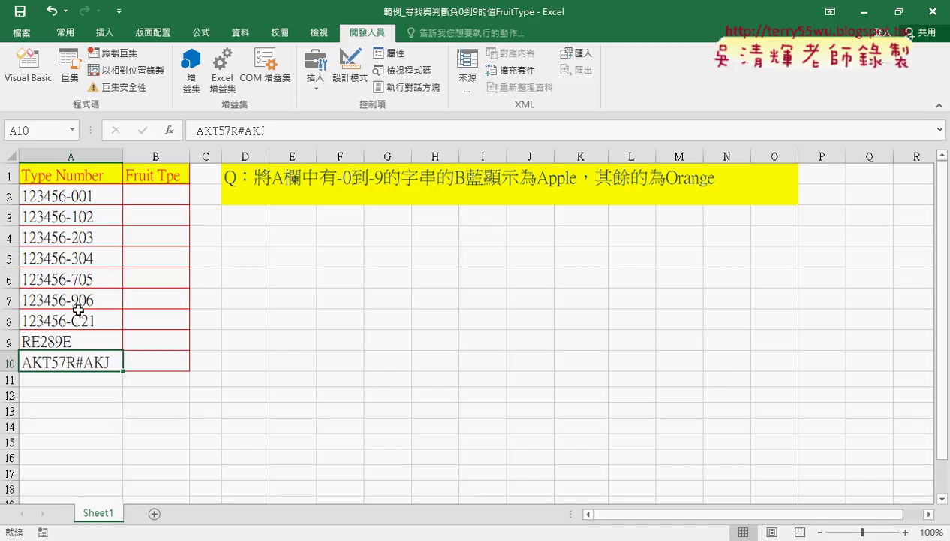
{"action": "left_click", "coordinate": [72, 197]}
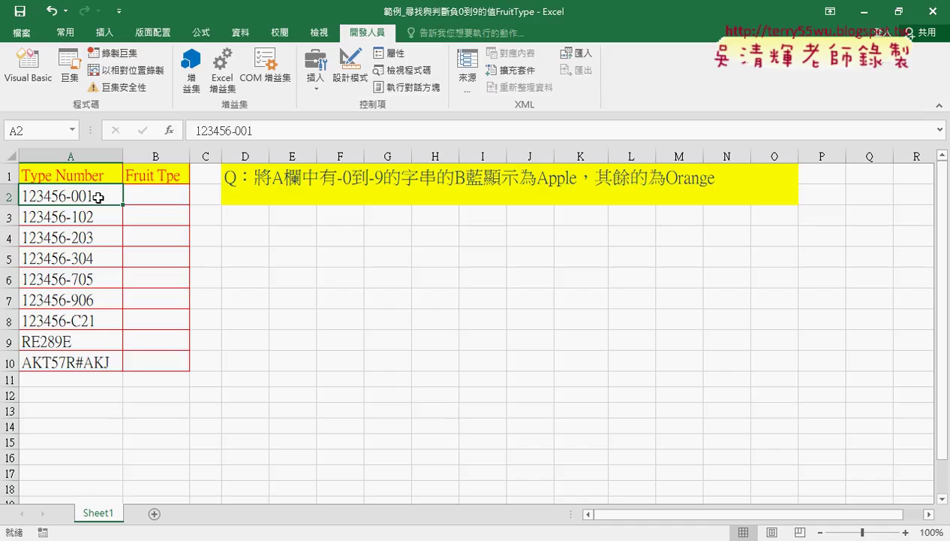
Annotate the Type Number header and the -001 ending of A2's type number.
{"action": "mouse_move", "coordinate": [93, 213]}
{"action": "left_mouse_down"}
{"action": "mouse_move", "coordinate": [99, 198]}
{"action": "mouse_move", "coordinate": [63, 214]}
{"action": "left_mouse_up"}
{"action": "left_click_drag", "start_coordinate": [78, 180], "coordinate": [81, 214]}
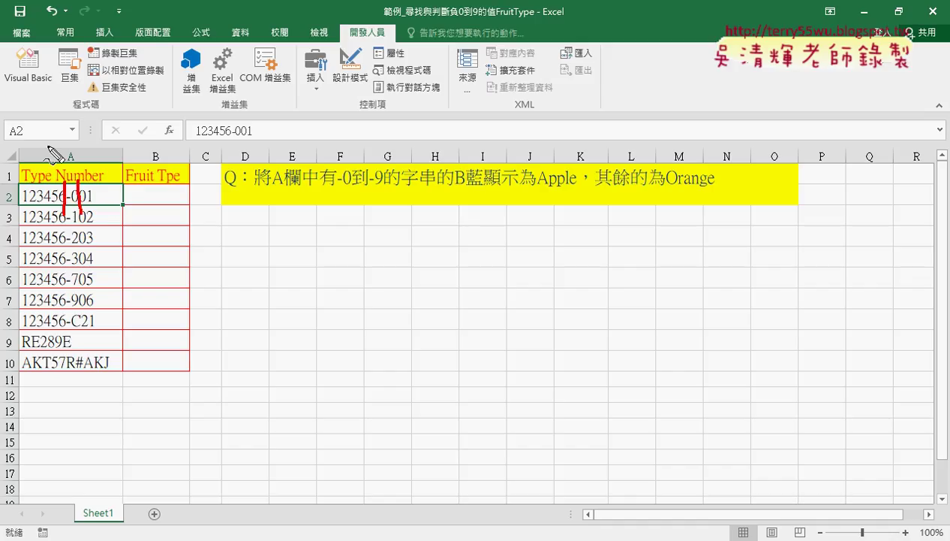
{"action": "left_click_drag", "start_coordinate": [45, 157], "coordinate": [87, 174]}
{"action": "left_click_drag", "start_coordinate": [99, 153], "coordinate": [99, 174]}
{"action": "left_click_drag", "start_coordinate": [96, 196], "coordinate": [109, 193]}
Undo the last stroke, clear all annotations, and switch to the Google Drive window.
{"action": "key", "text": "ctrl+z"}
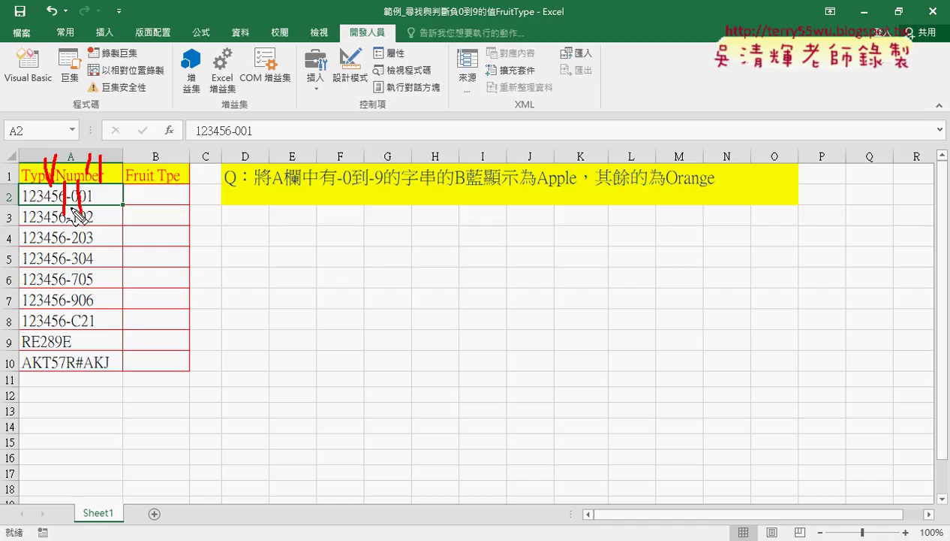
{"action": "key", "text": "Escape"}
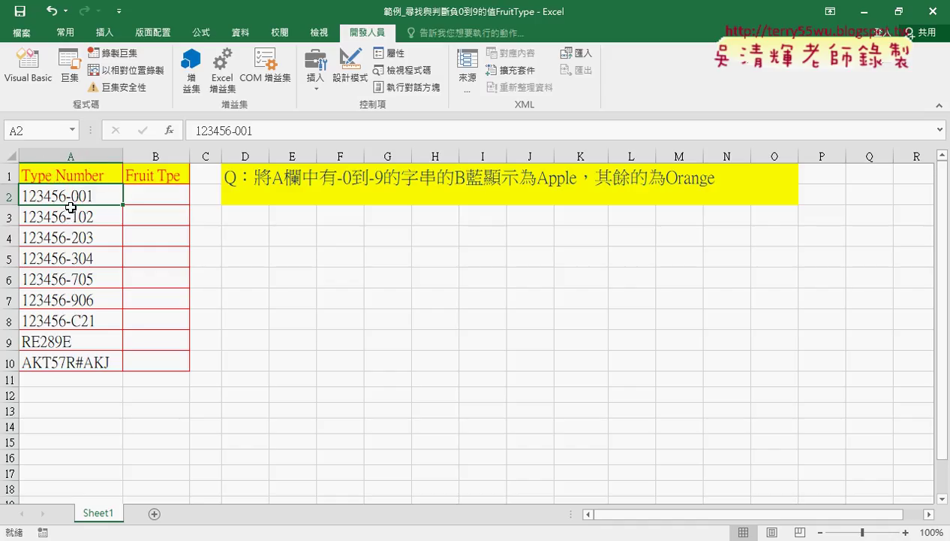
{"action": "key", "text": "alt+Tab"}
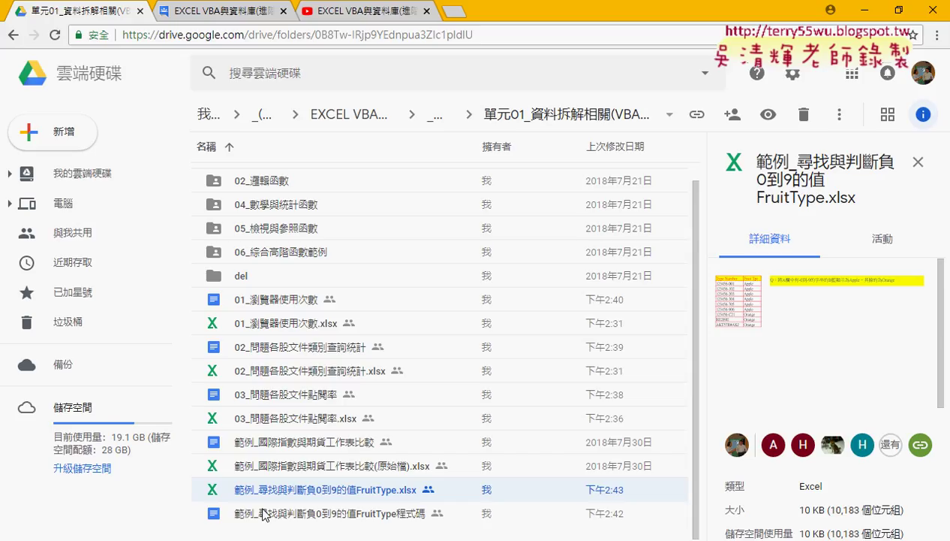